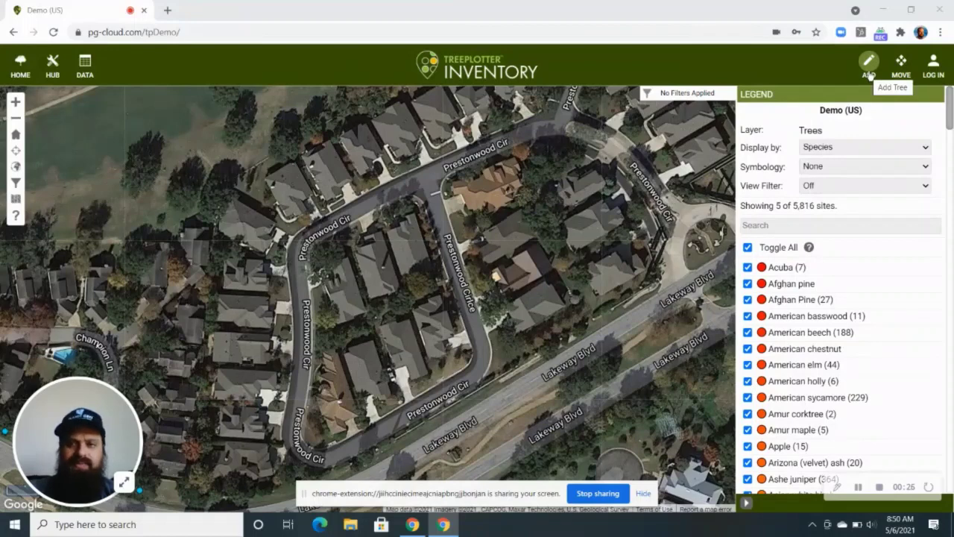
Place a tree inside the Prestonwood Cir loop as an American sycamore, DBH 24, height 30ft-50ft
left_click(869, 75)
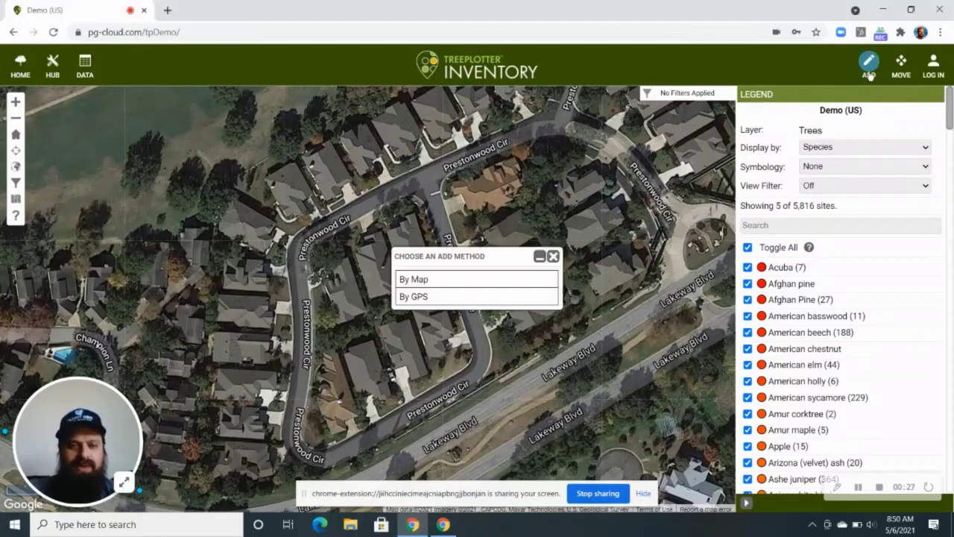
left_click(439, 281)
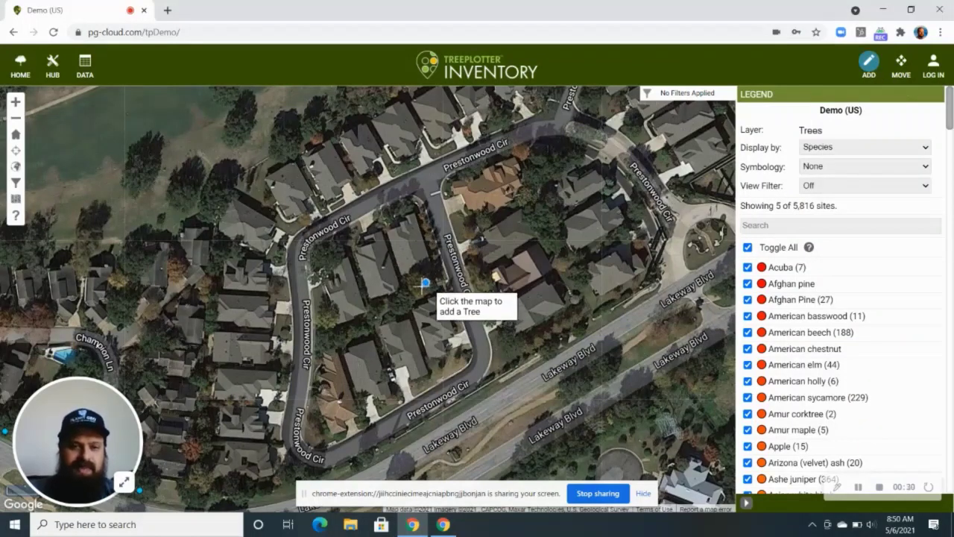
left_click(420, 286)
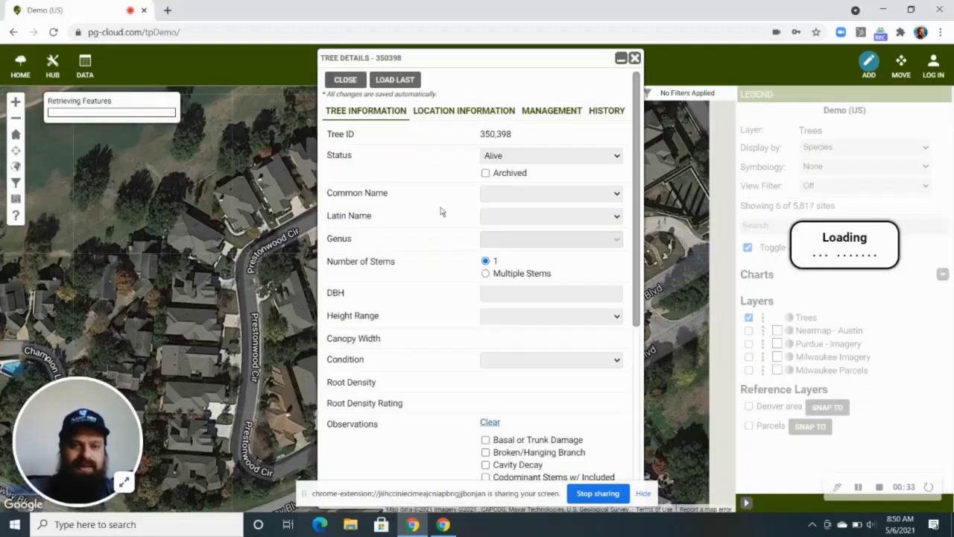
left_click(530, 198)
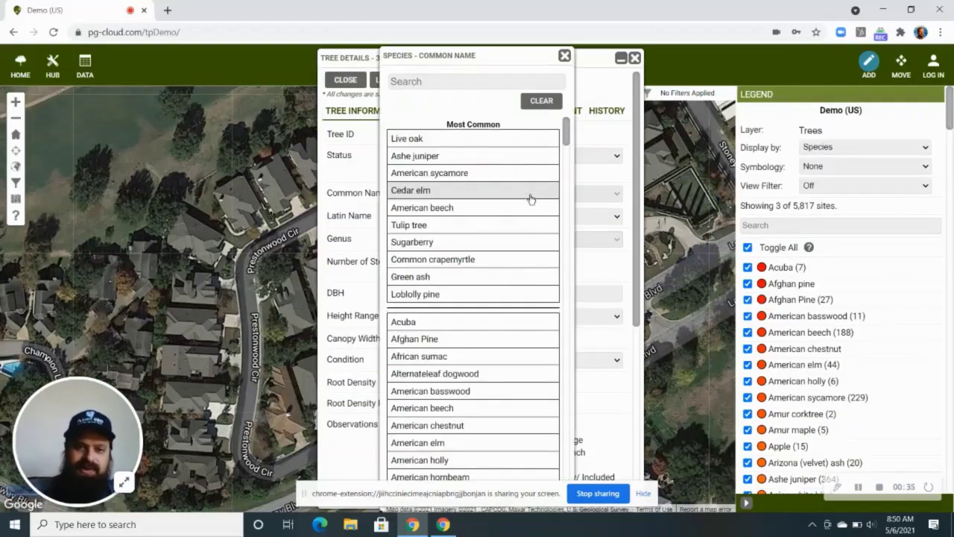
left_click(487, 177)
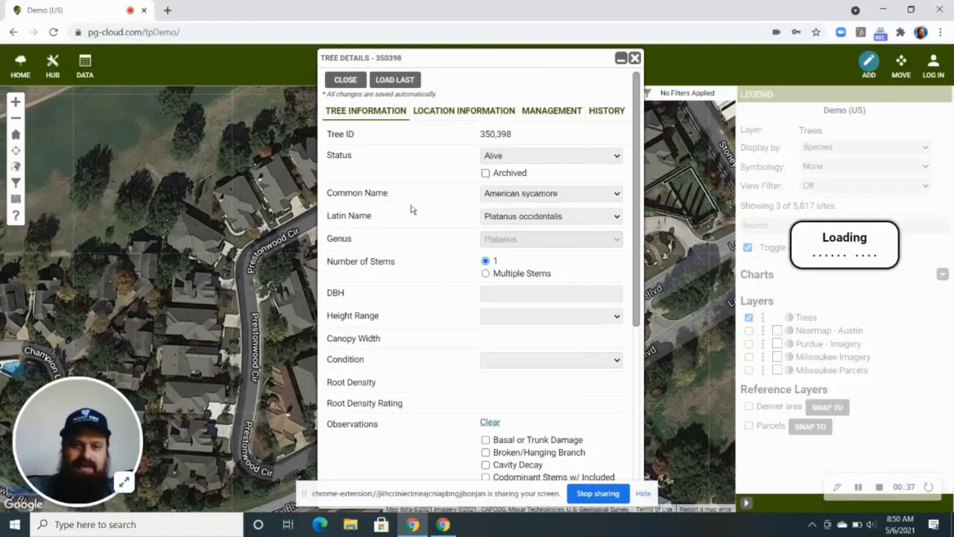
left_click(555, 294)
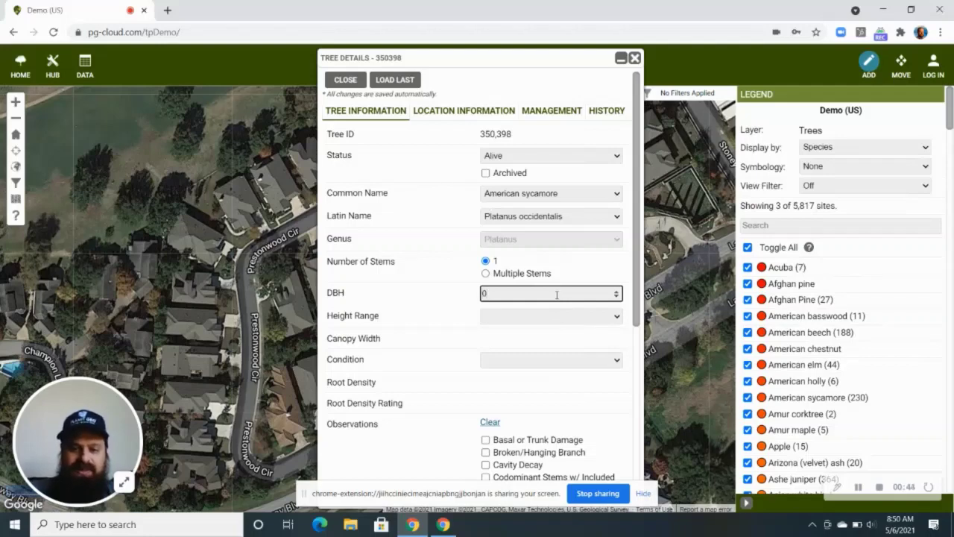
type("24")
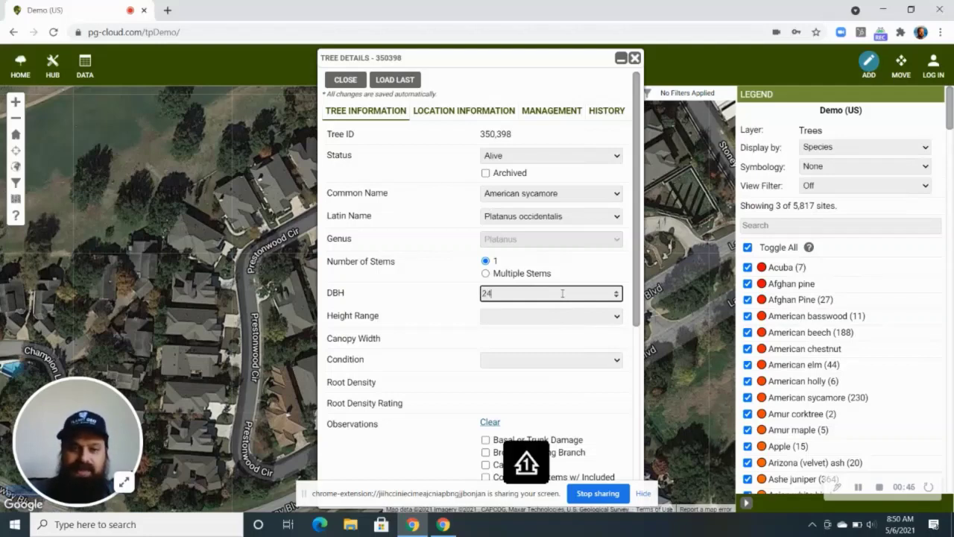
left_click(510, 318)
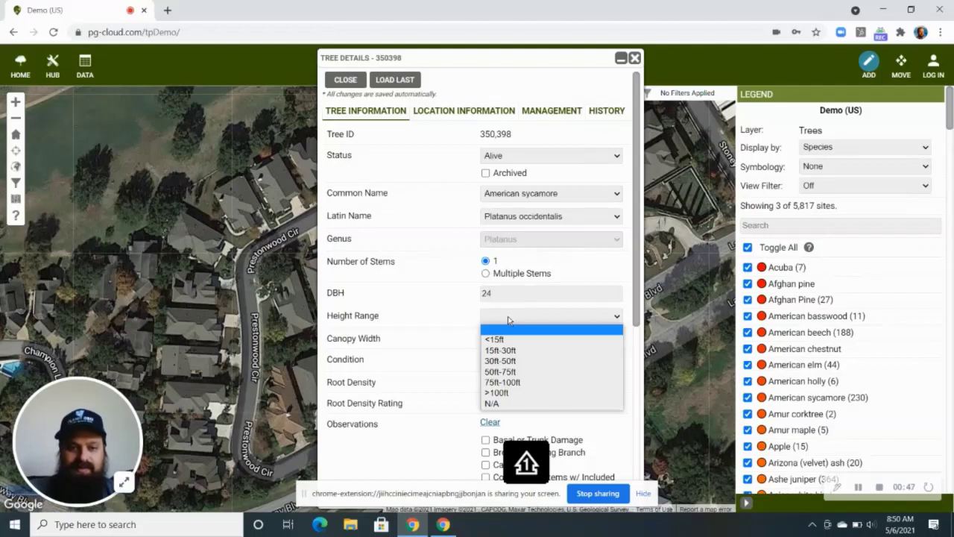
left_click(514, 361)
left_click(347, 79)
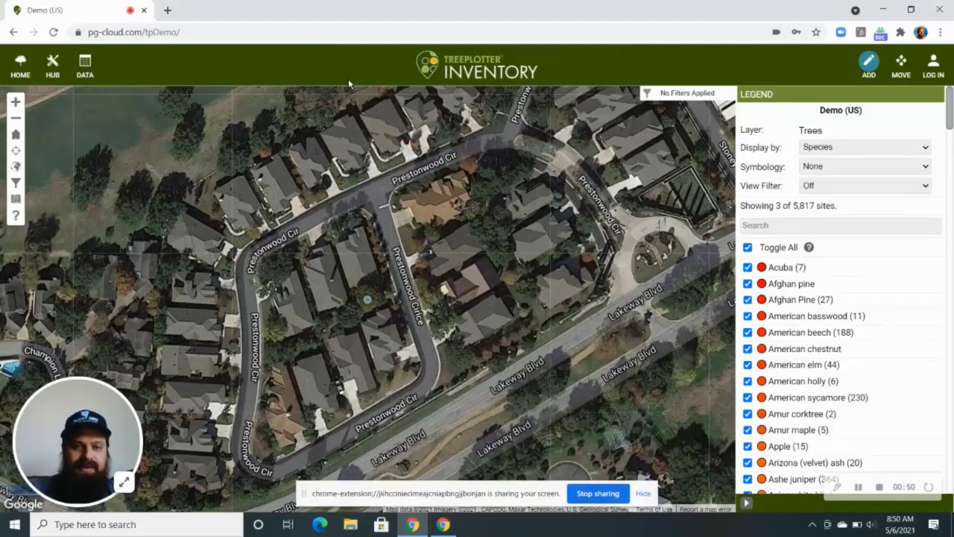
Place a tree beside the first, load the last tree's details, and change its species to Red maple
left_click(350, 318)
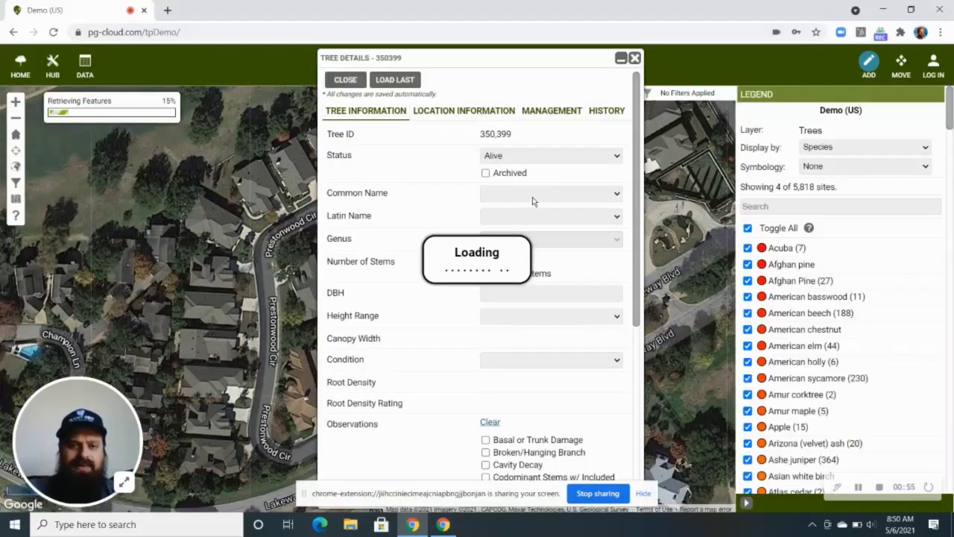
left_click(391, 79)
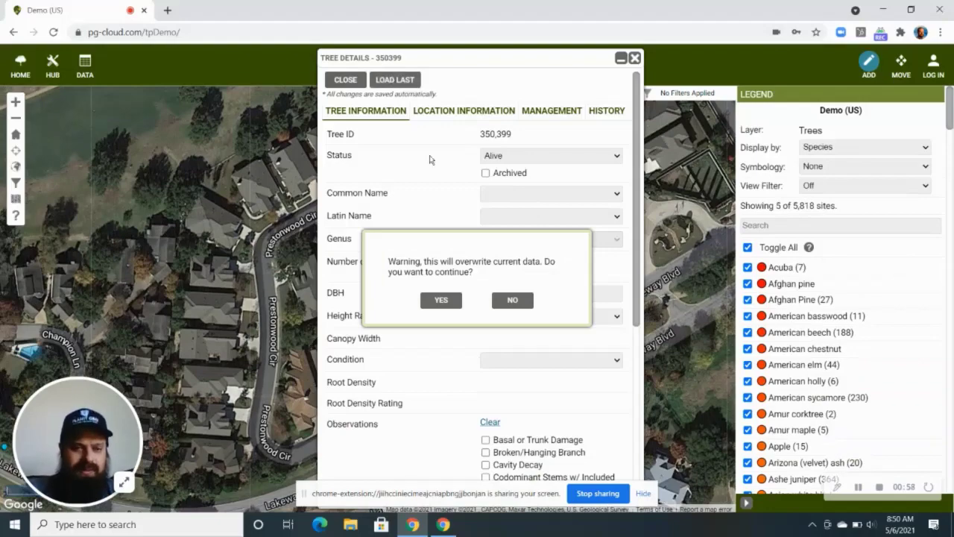
left_click(451, 300)
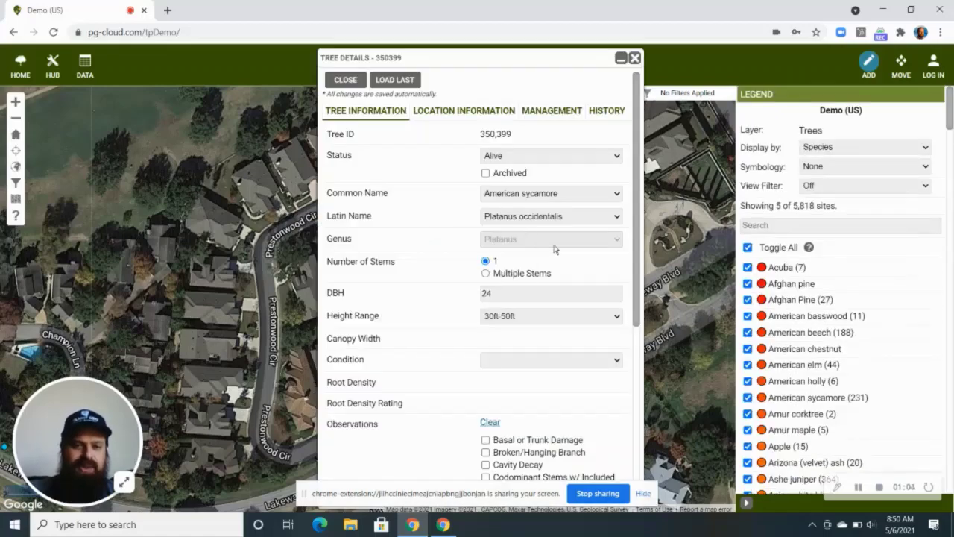
left_click(583, 192)
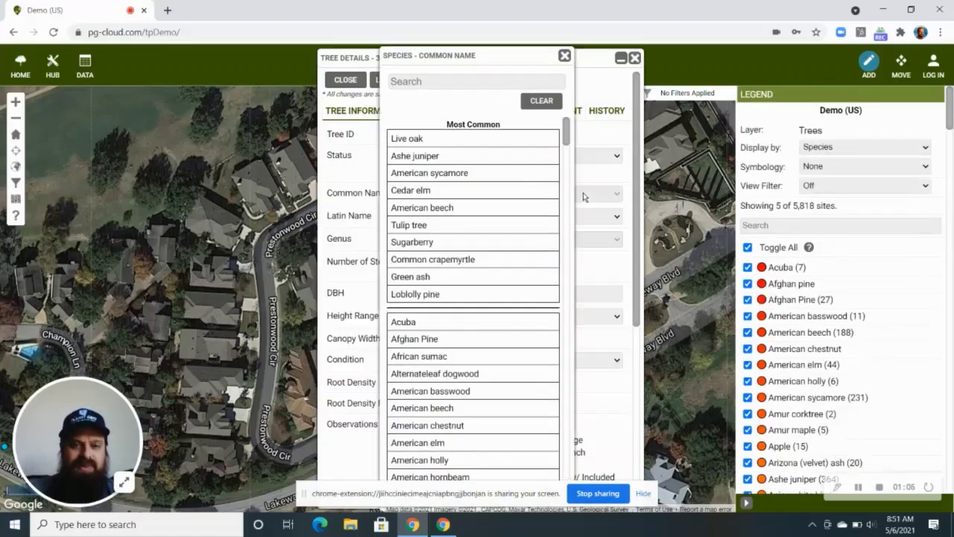
left_click(464, 79)
type("red mape")
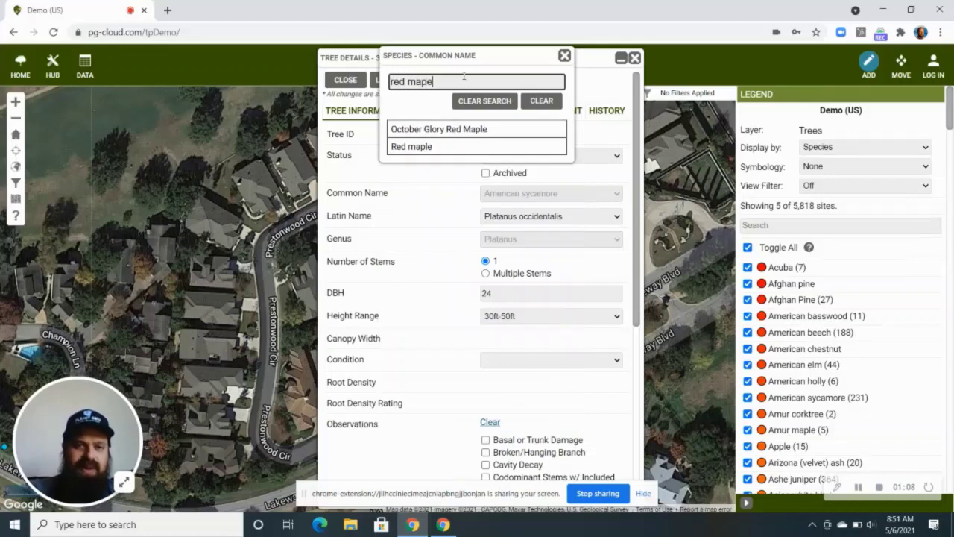
key("BackSpace")
type("le")
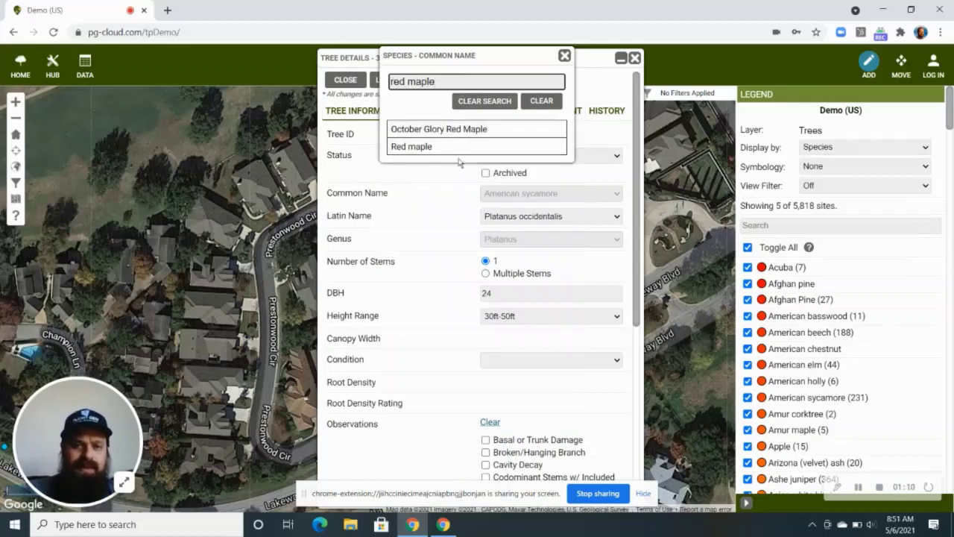
left_click(447, 148)
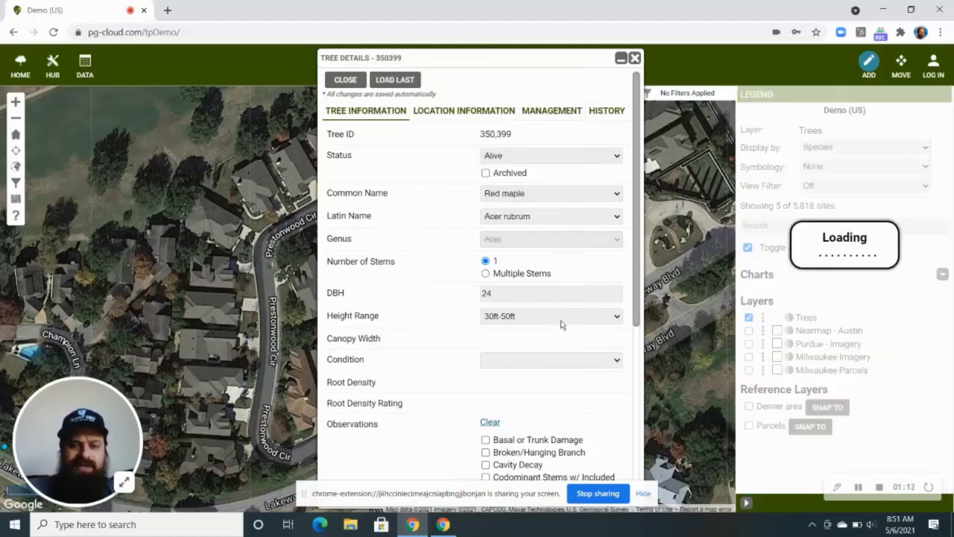
Set the Red maple's DBH to 22, close its record, and place a third tree
left_click(497, 292)
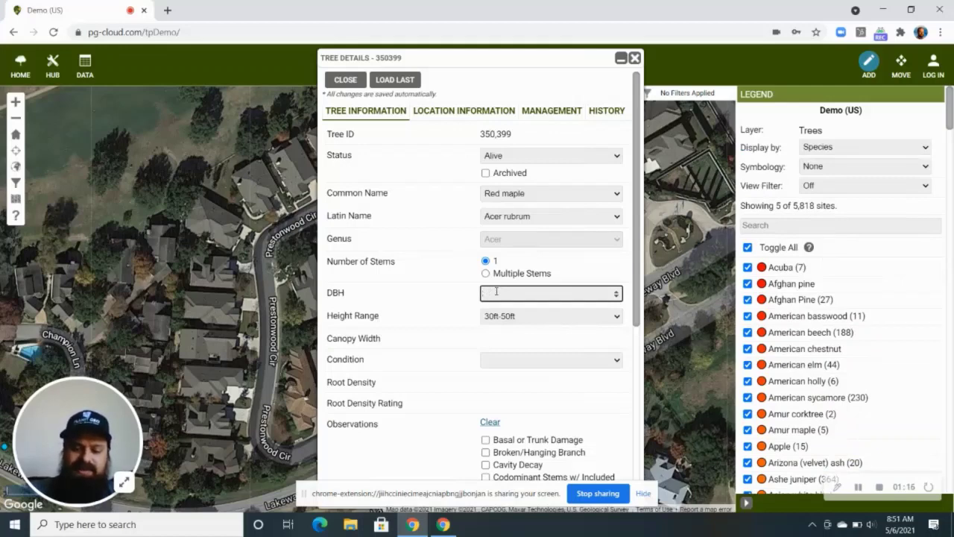
type("22")
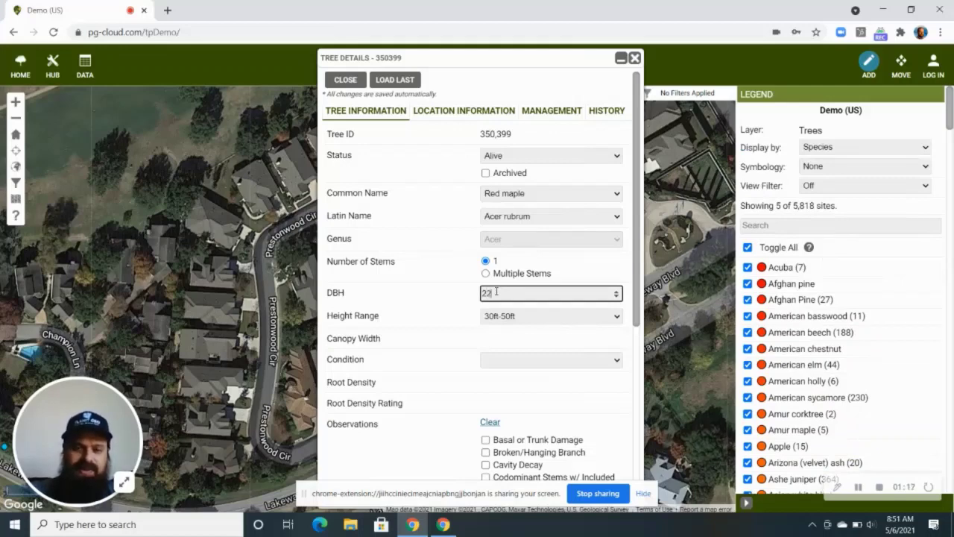
left_click(344, 80)
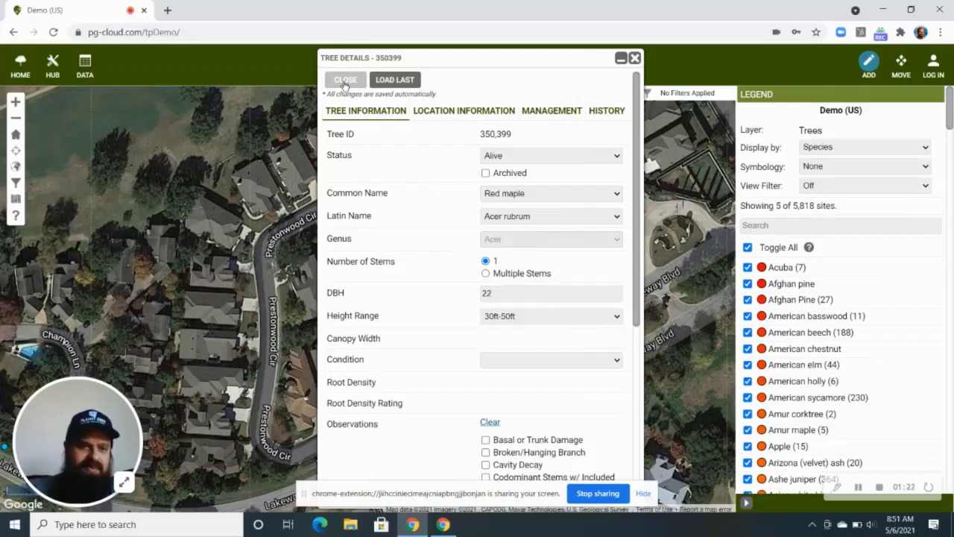
left_click(339, 316)
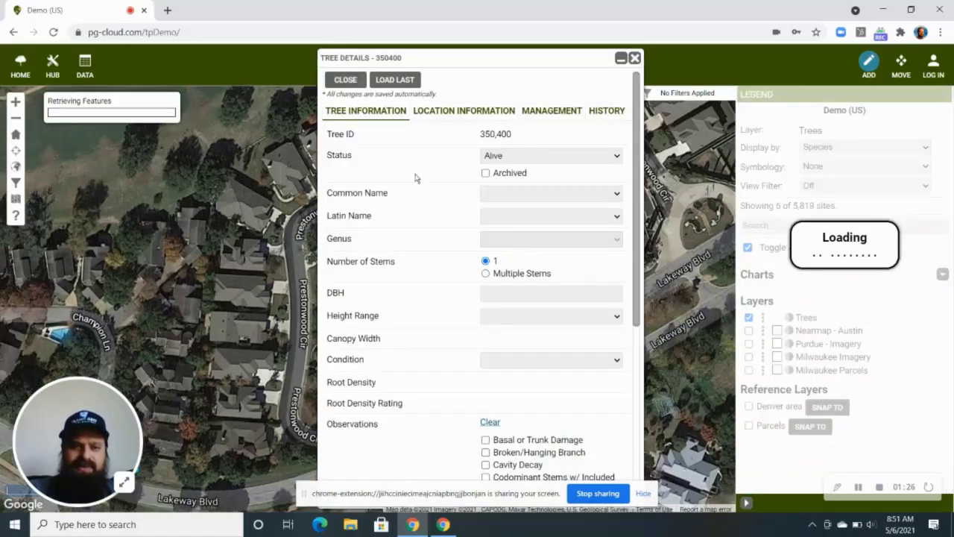
Fill tree 350,400 with the last tree's details, change DBH to 18, and close the record
left_click(398, 81)
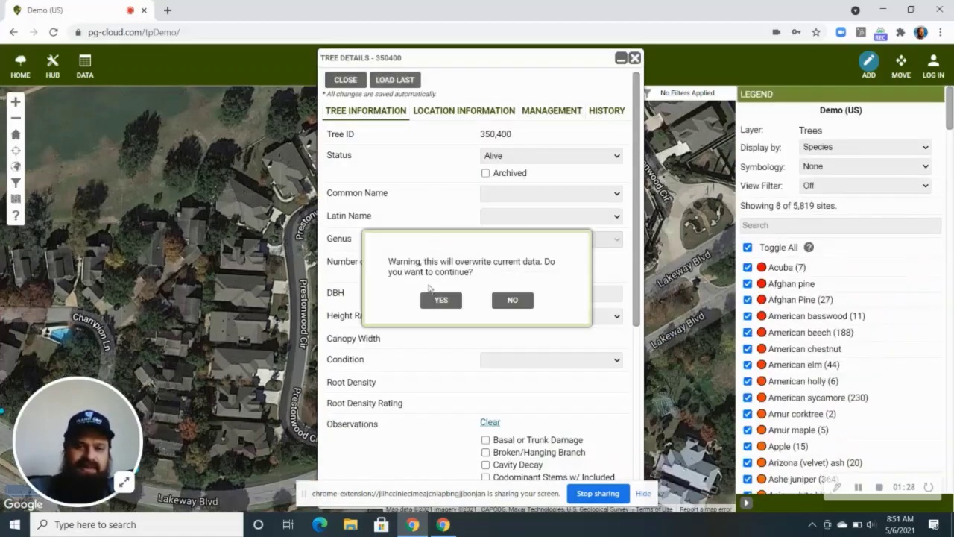
left_click(440, 300)
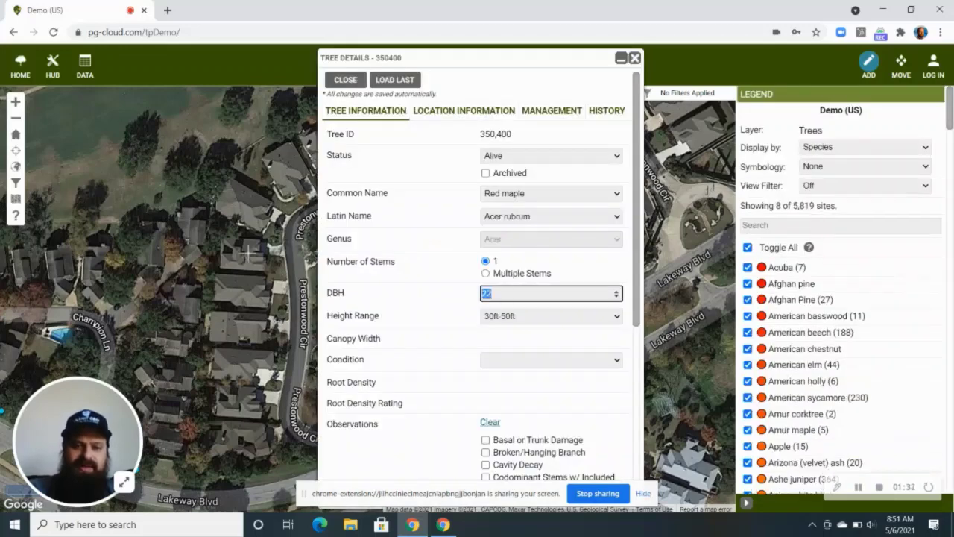
key("BackSpace")
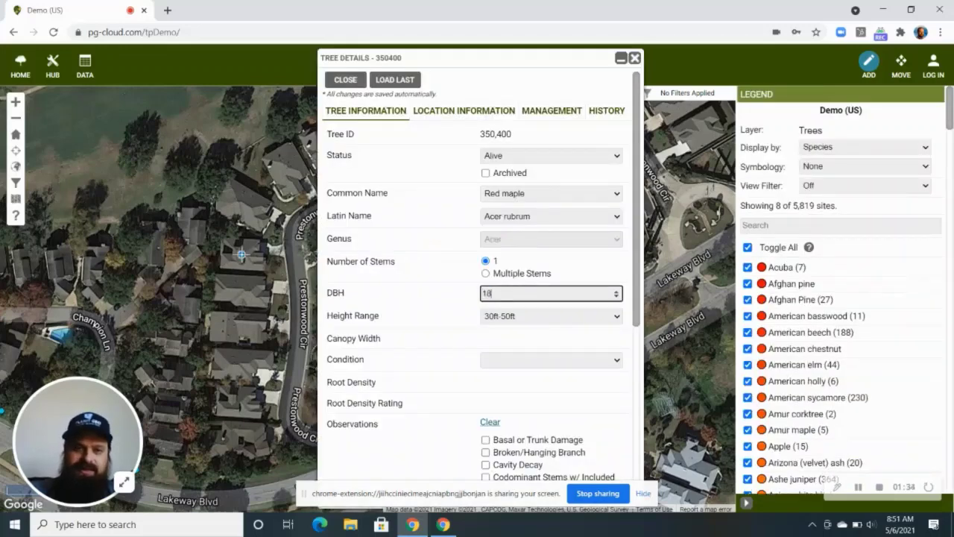
left_click(347, 84)
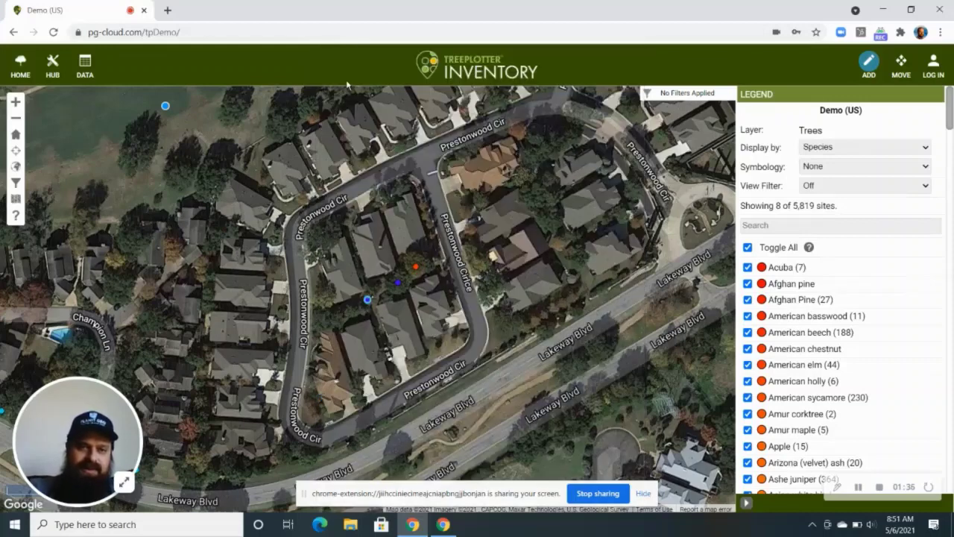
Add tree 350,401 from the last tree's details, as an American sycamore with DBH changed
left_click(334, 315)
right_click(334, 315)
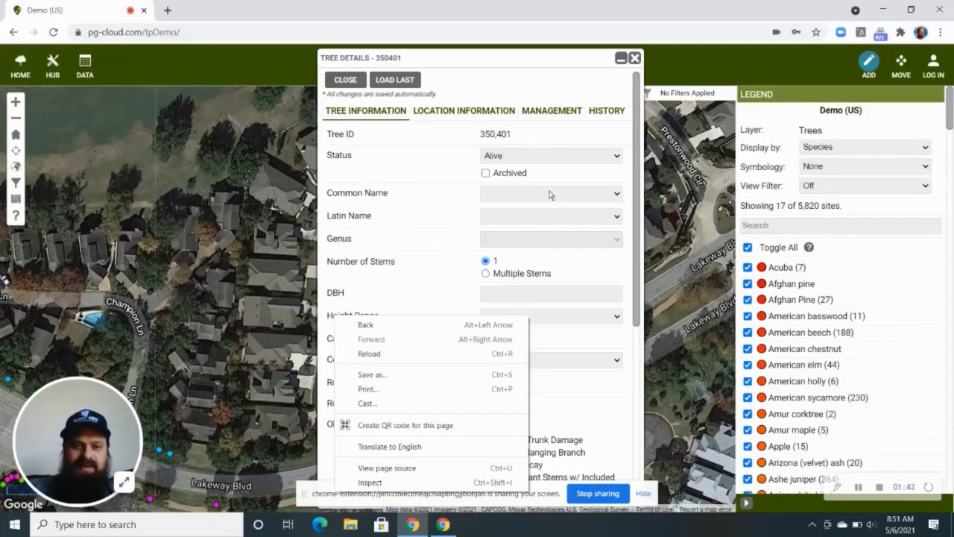
left_click(398, 82)
left_click(399, 82)
left_click(441, 304)
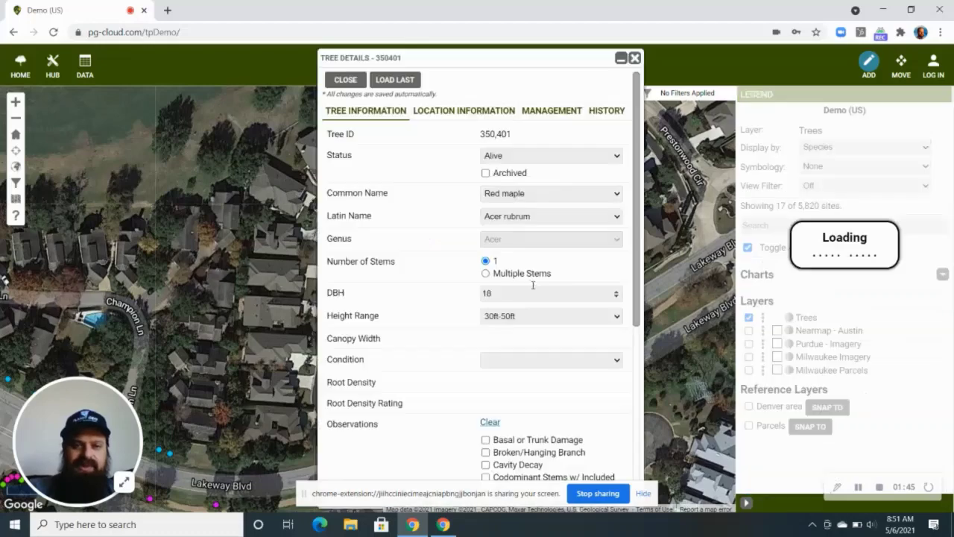
left_click(579, 196)
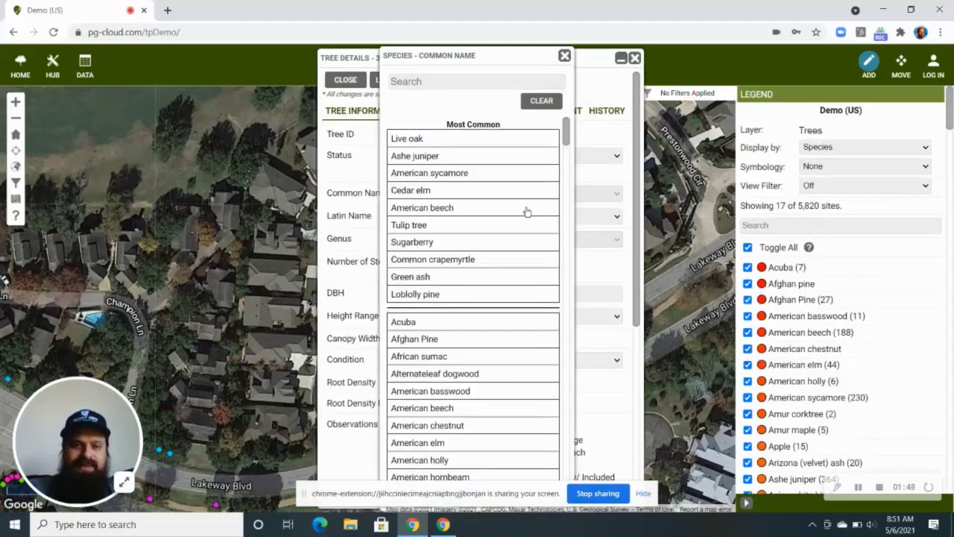
left_click(481, 180)
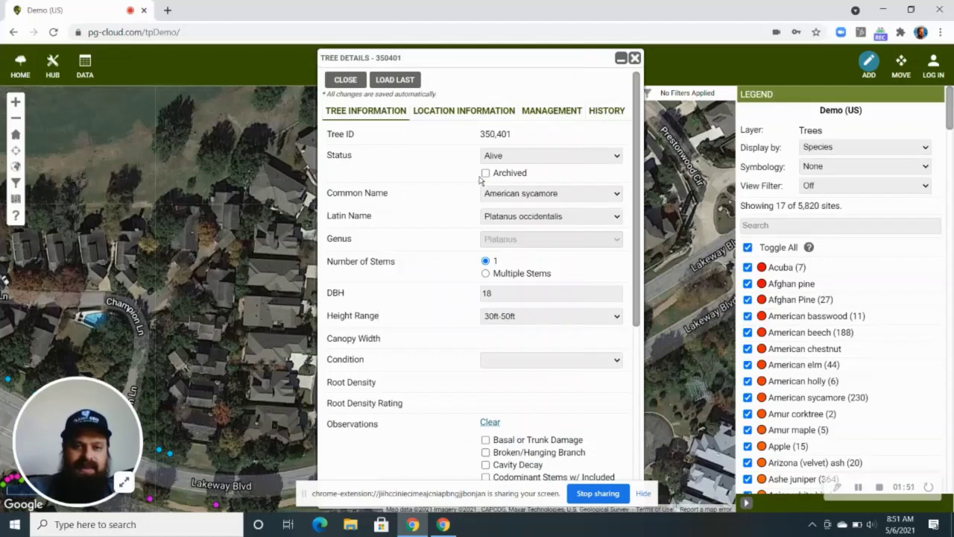
left_click(504, 295)
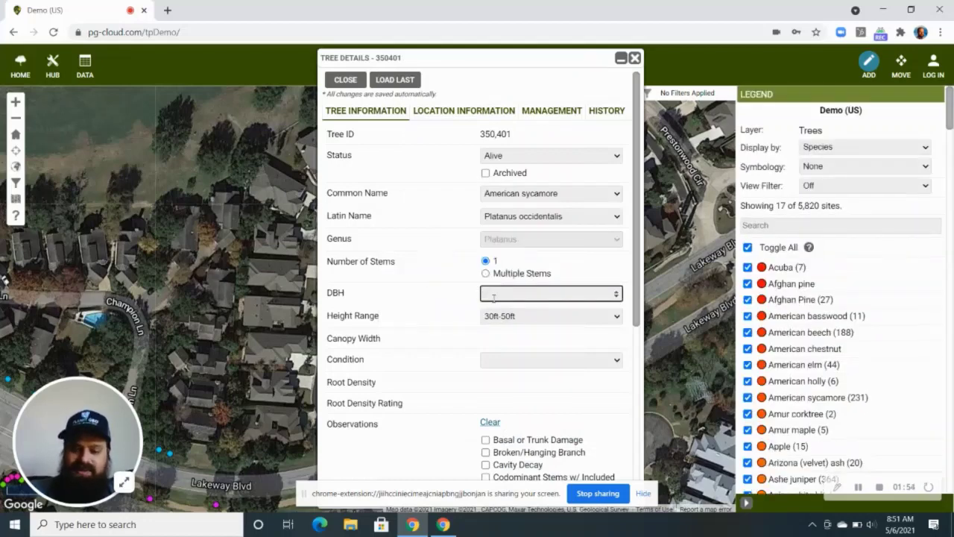
left_click(361, 79)
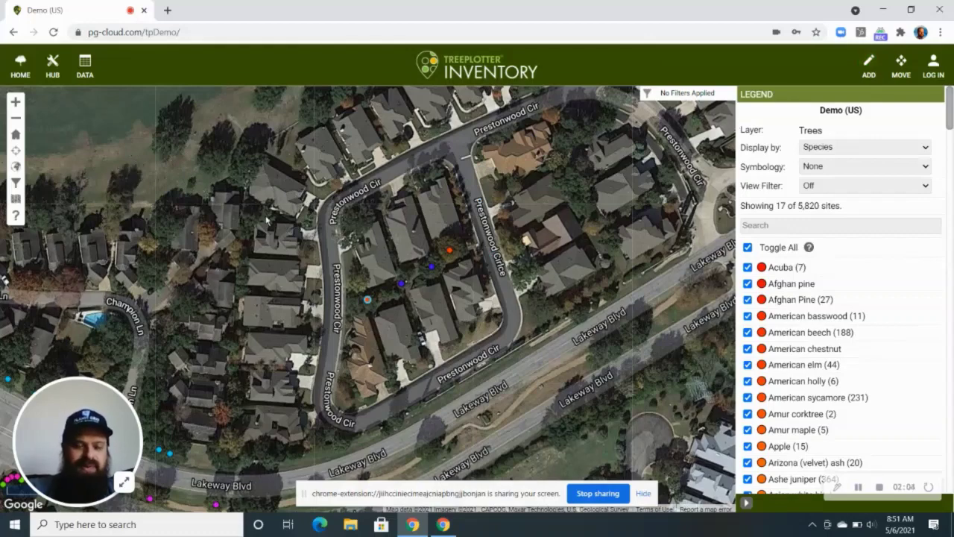
Sign in to the account, as required to create map scenarios
left_click(58, 71)
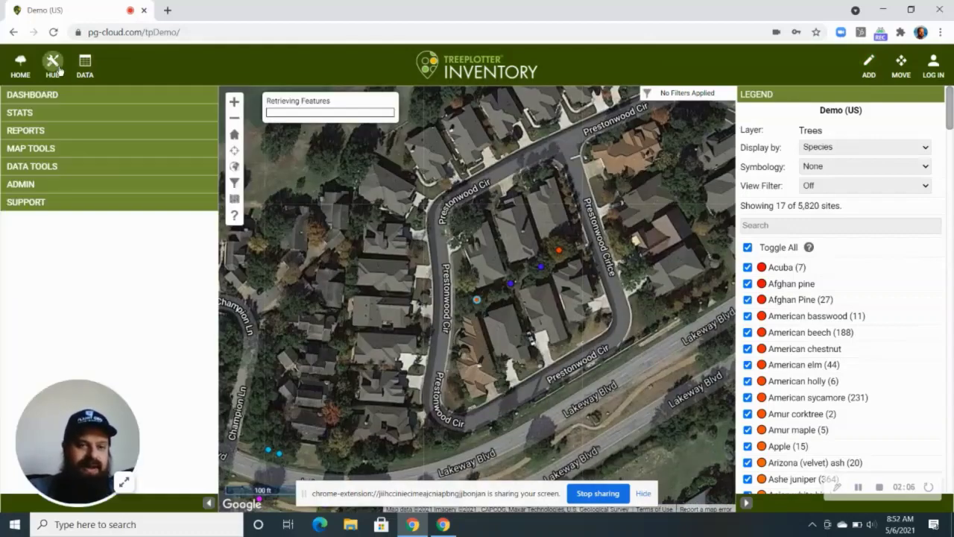
left_click(89, 174)
left_click(88, 203)
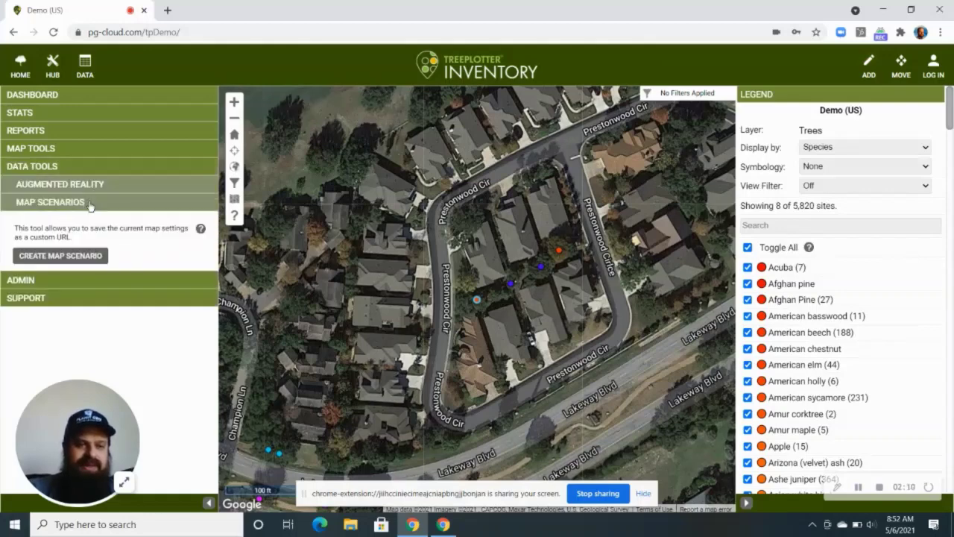
left_click(90, 257)
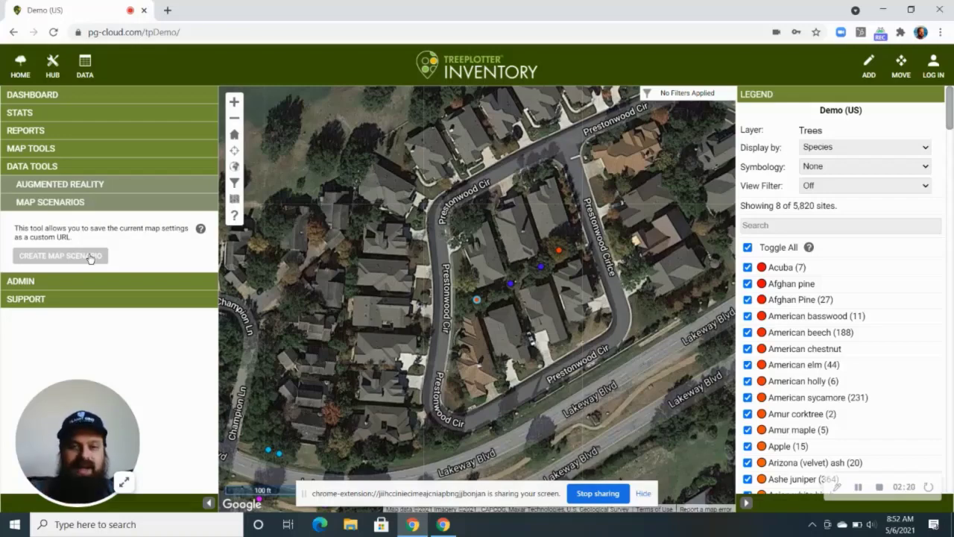
left_click(932, 66)
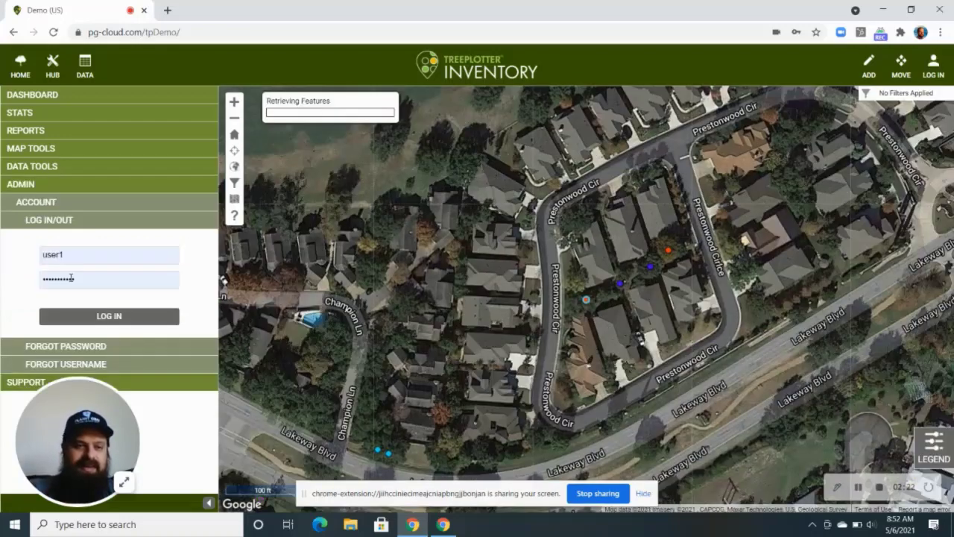
left_click(74, 318)
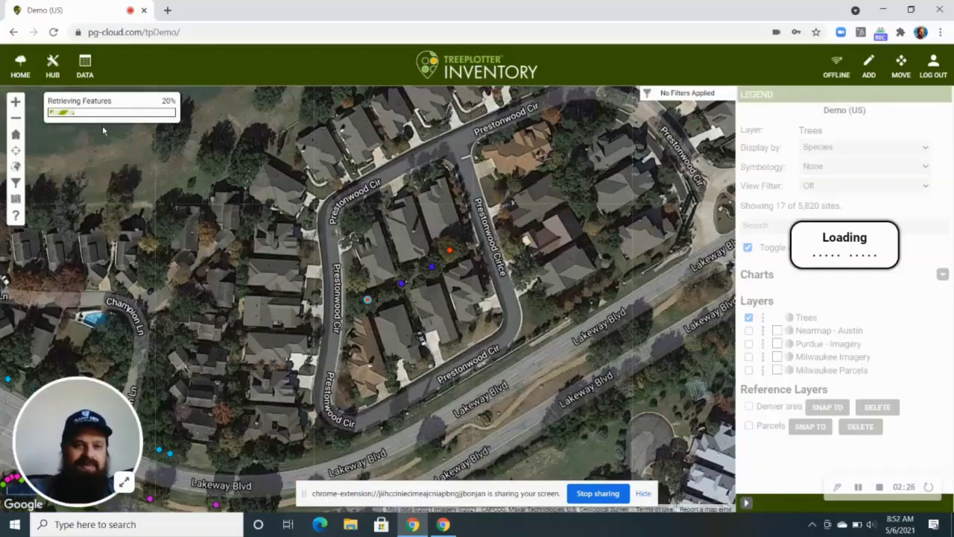
Create and save a map scenario named 'HOA Map' and copy its link
left_click(52, 64)
left_click(46, 184)
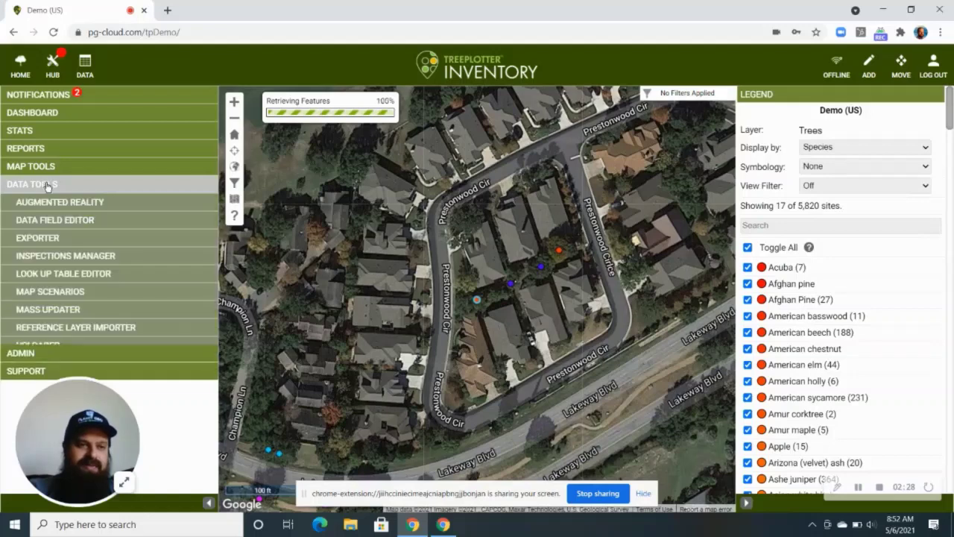
left_click(87, 298)
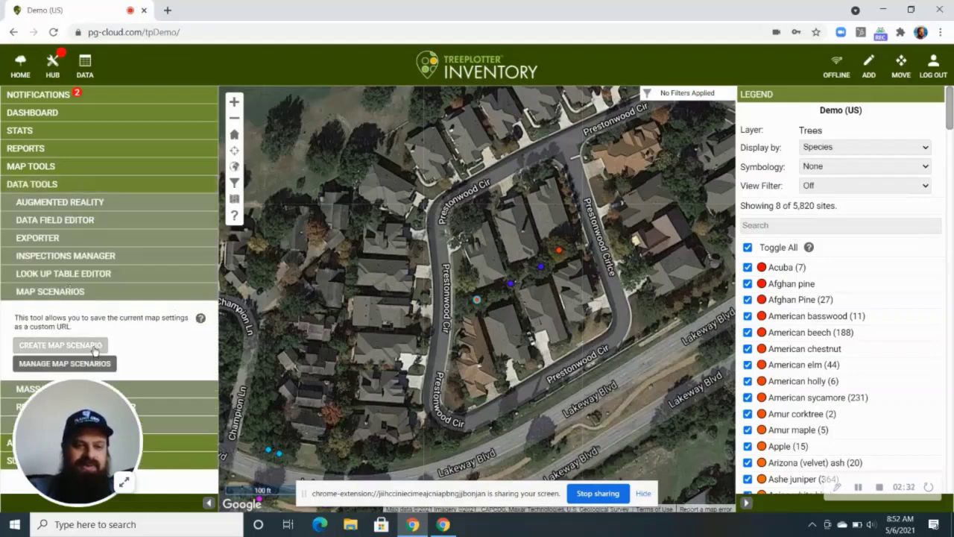
left_click(94, 346)
type("HOA Map")
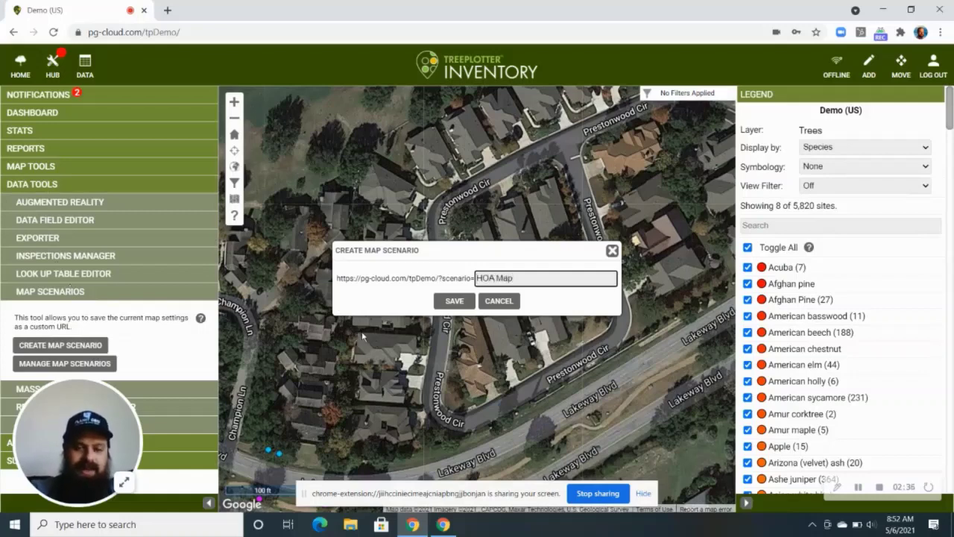
left_click(454, 300)
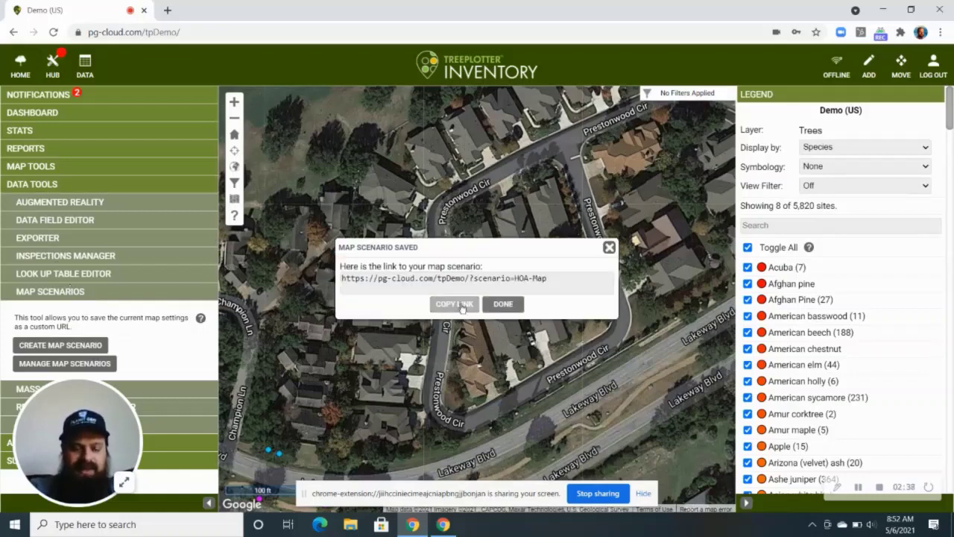
left_click(462, 306)
left_click(315, 10)
Load the HOA Map link in the new tab, then close the tab and the saved notice
key("ctrl+v")
key("Return")
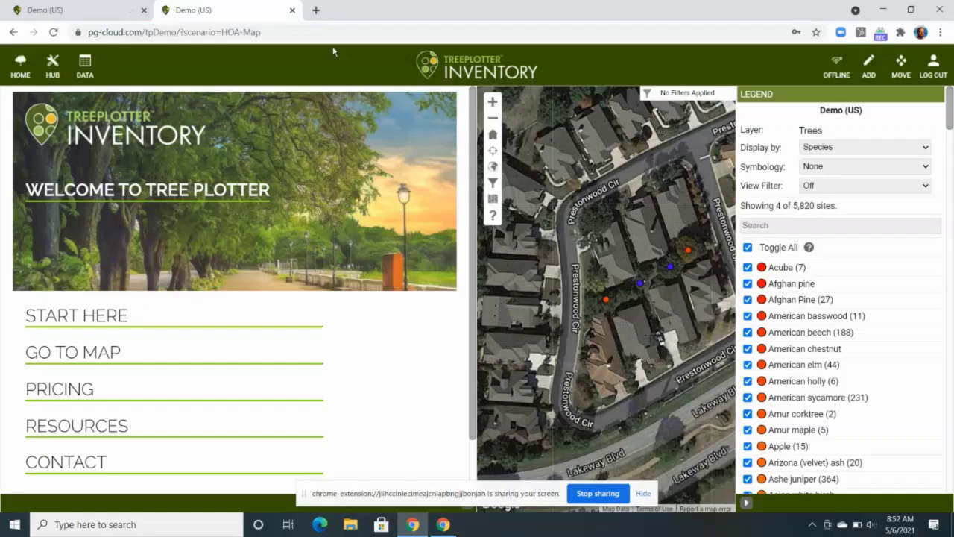
left_click(293, 10)
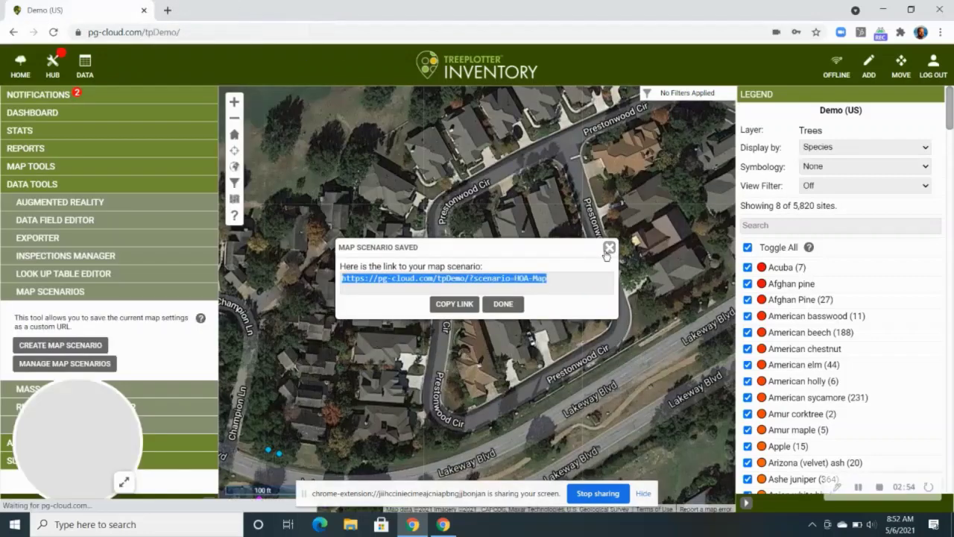
left_click(609, 248)
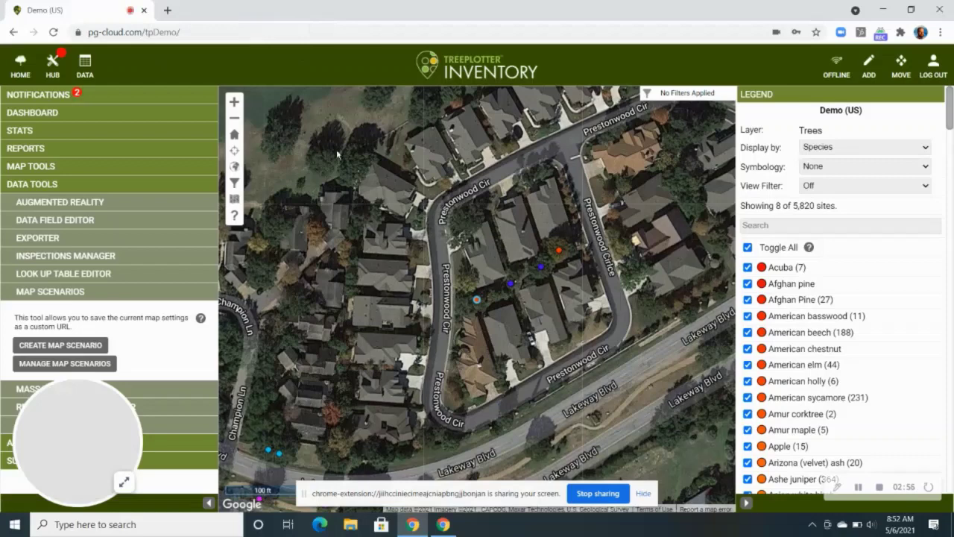
left_click(157, 186)
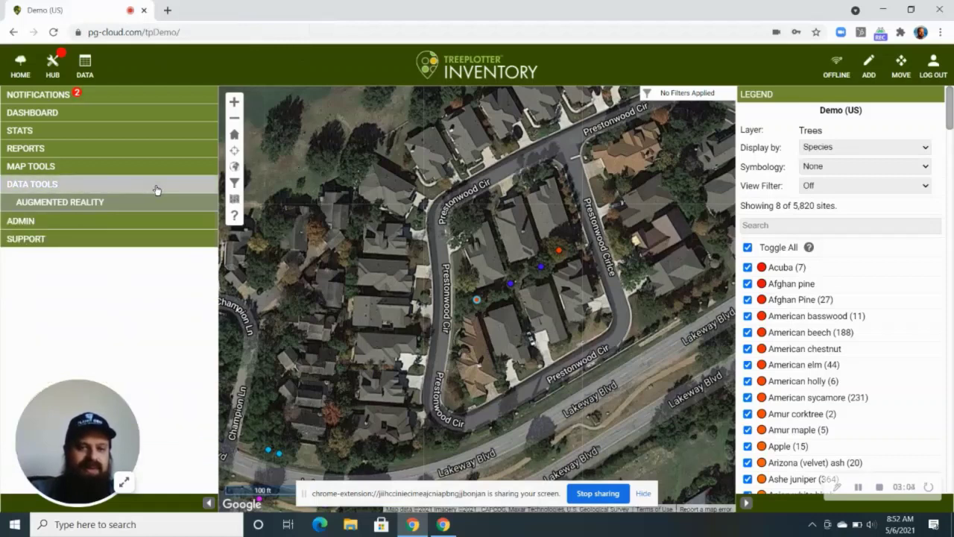
Label the Trees layer by the DBH field with View Labels turned on
left_click(132, 174)
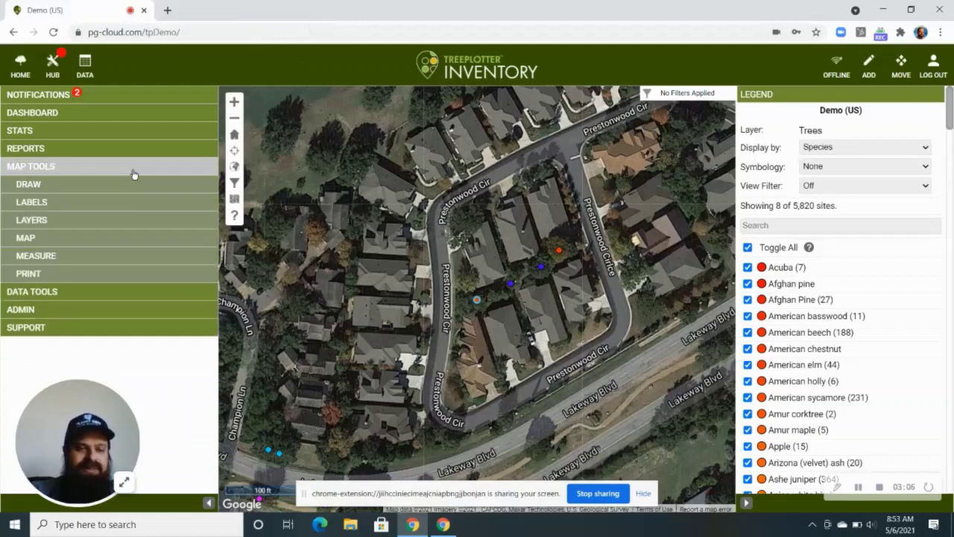
left_click(108, 207)
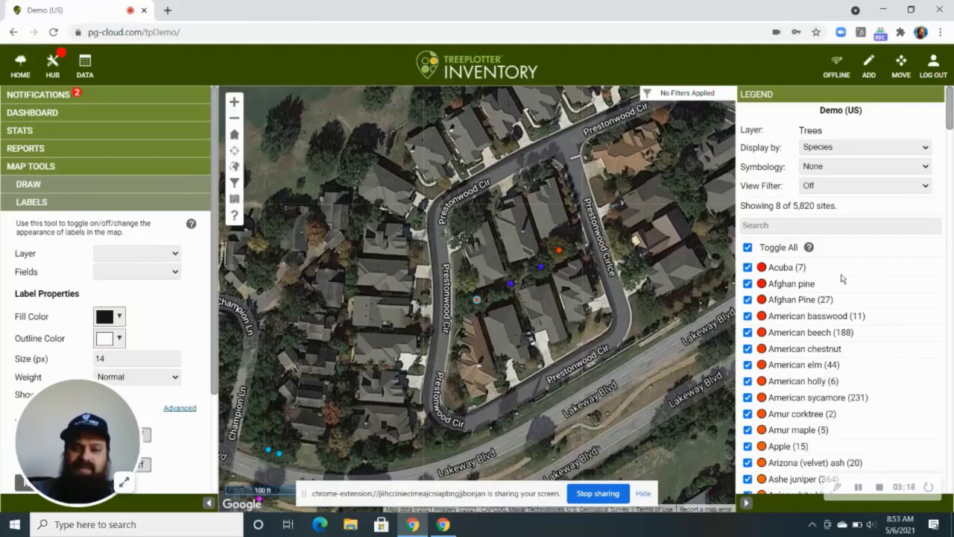
left_click(168, 252)
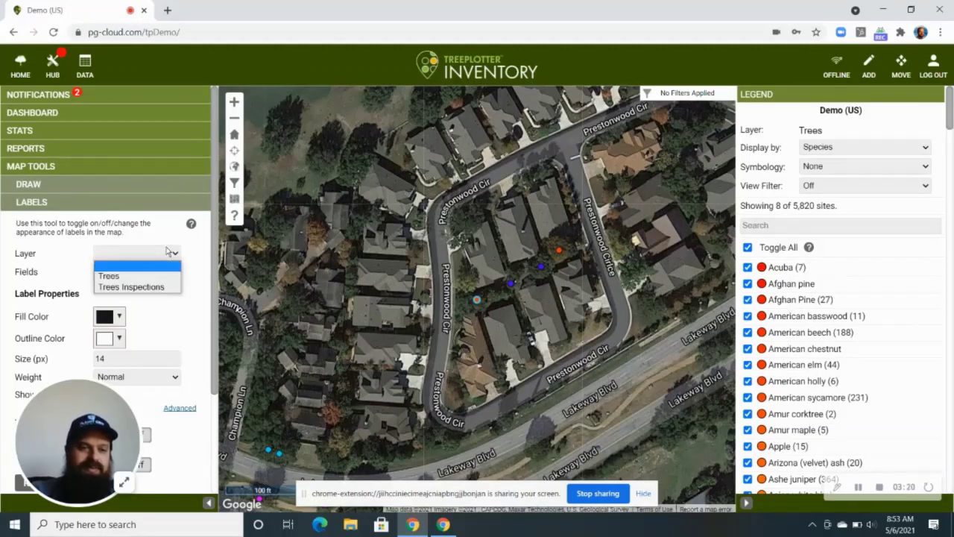
left_click(158, 273)
left_click(153, 275)
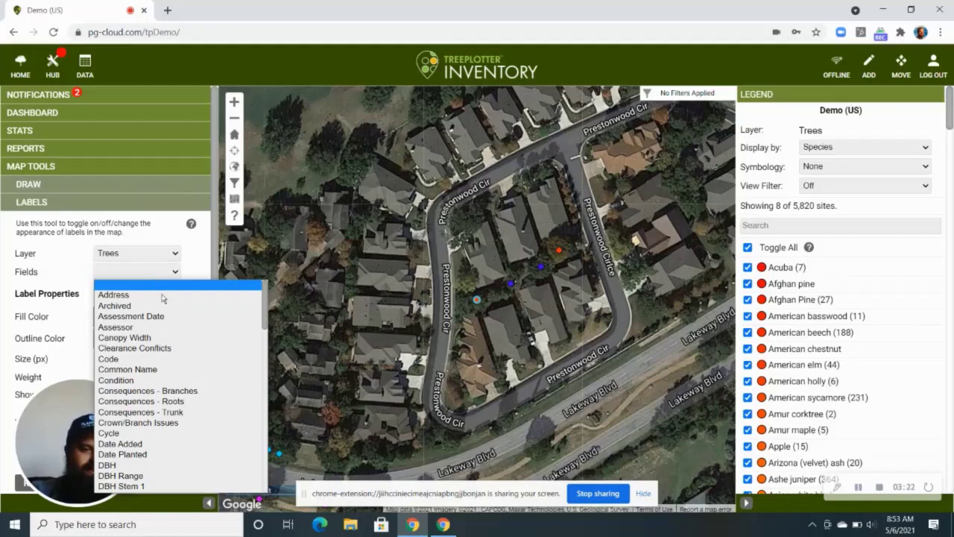
left_click(148, 465)
scroll(176, 284, "down", 3)
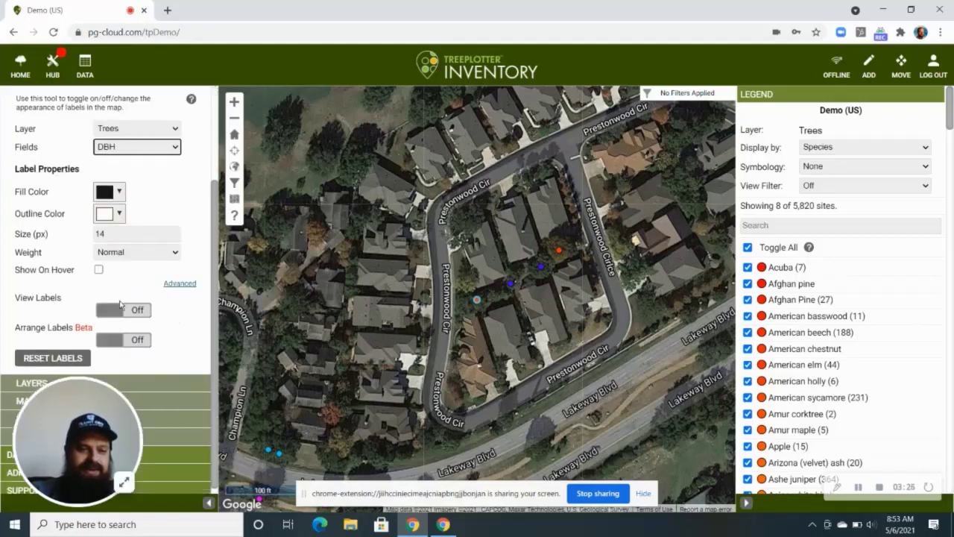
left_click(134, 314)
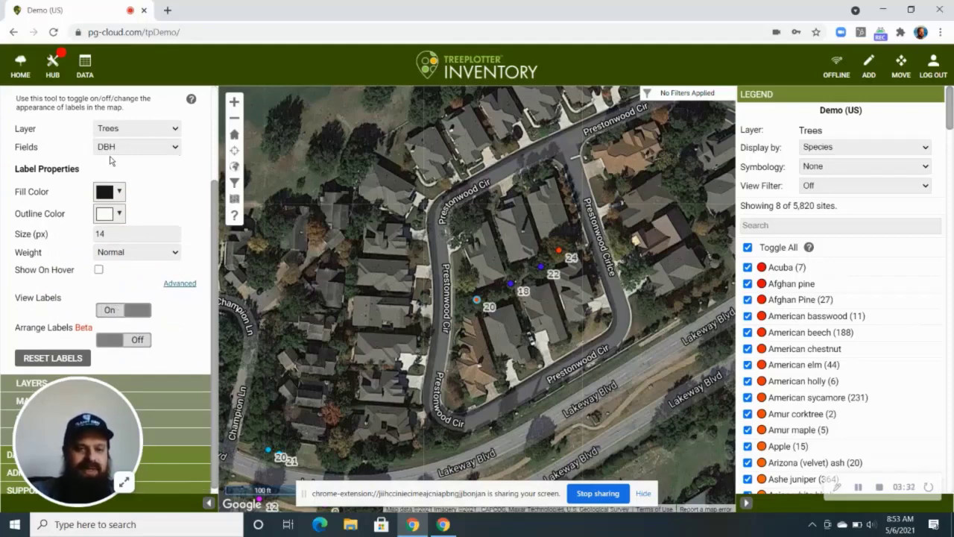
scroll(126, 193, "up", 5)
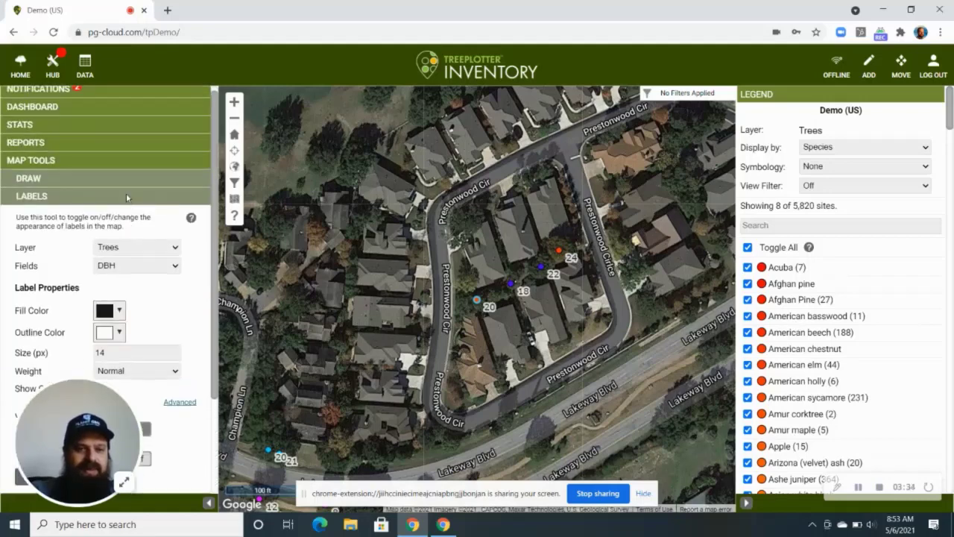
left_click(116, 169)
Draw a filter polygon around the Prestonwood Cir loop, leaving 4 of 4 sites shown
left_click(236, 184)
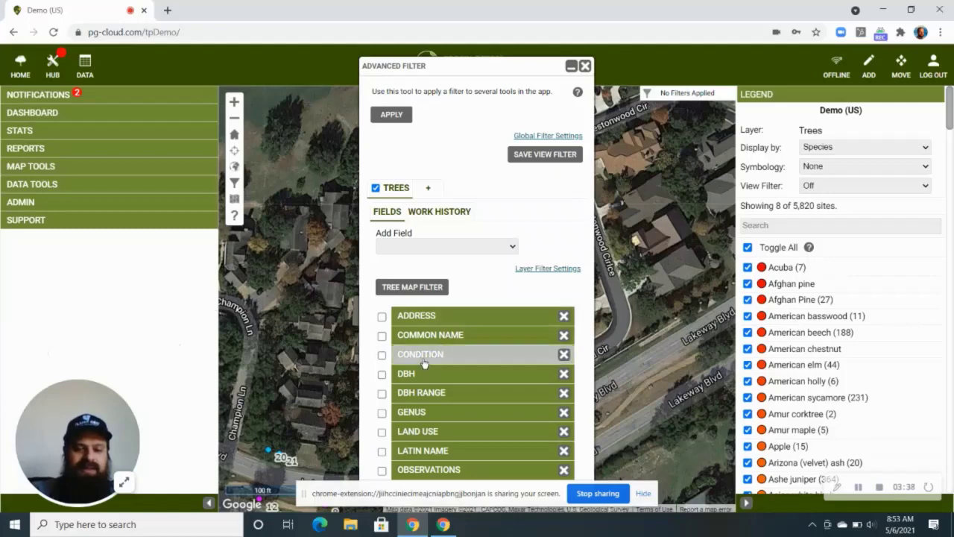
left_click(422, 290)
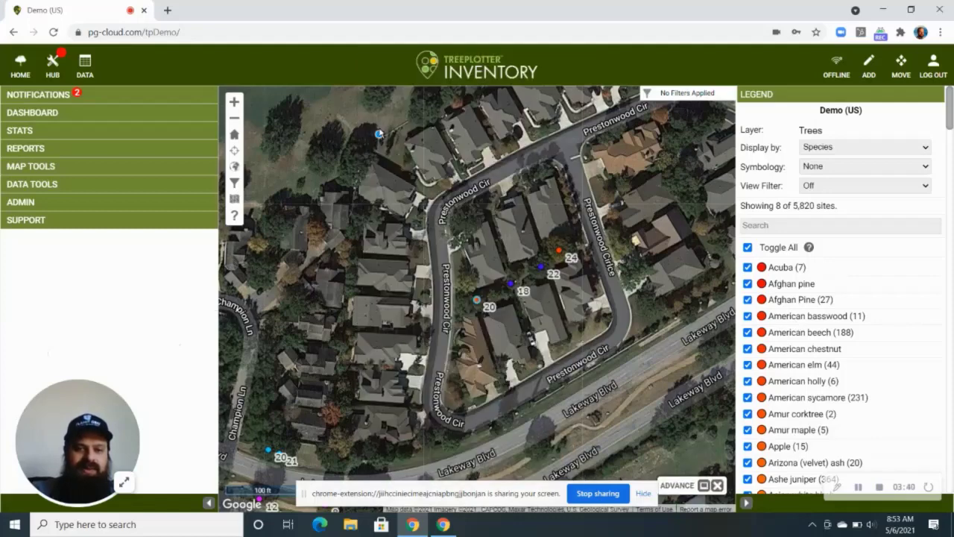
left_click(379, 130)
left_click(426, 464)
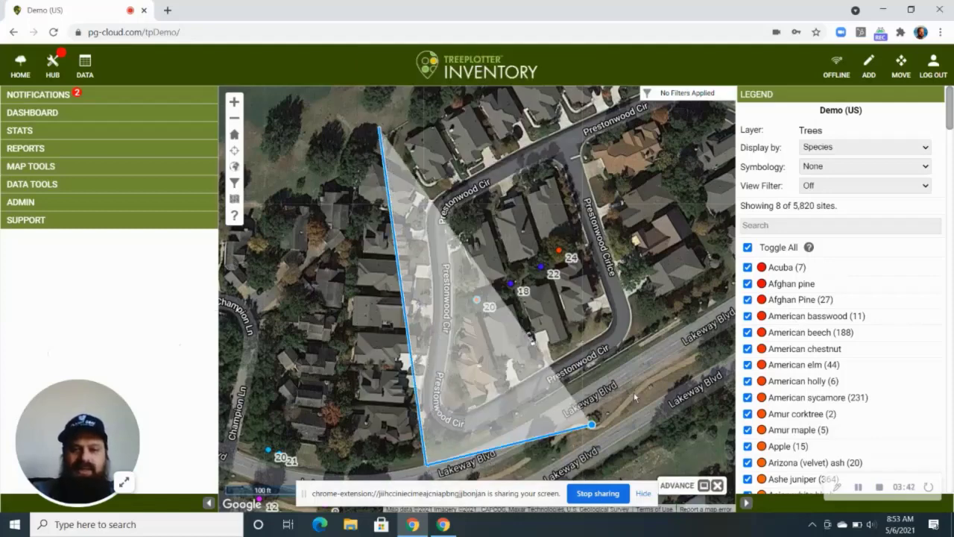
left_click(705, 345)
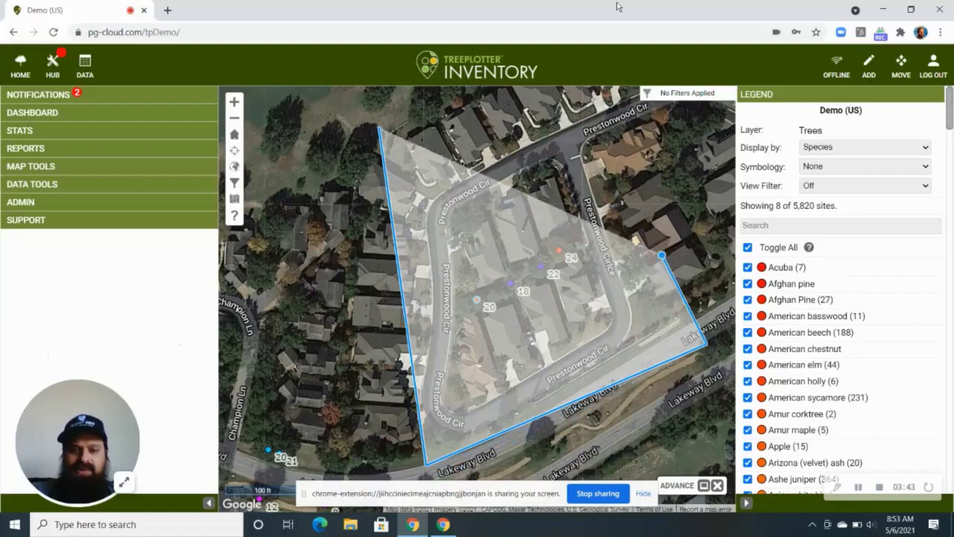
double_click(591, 117)
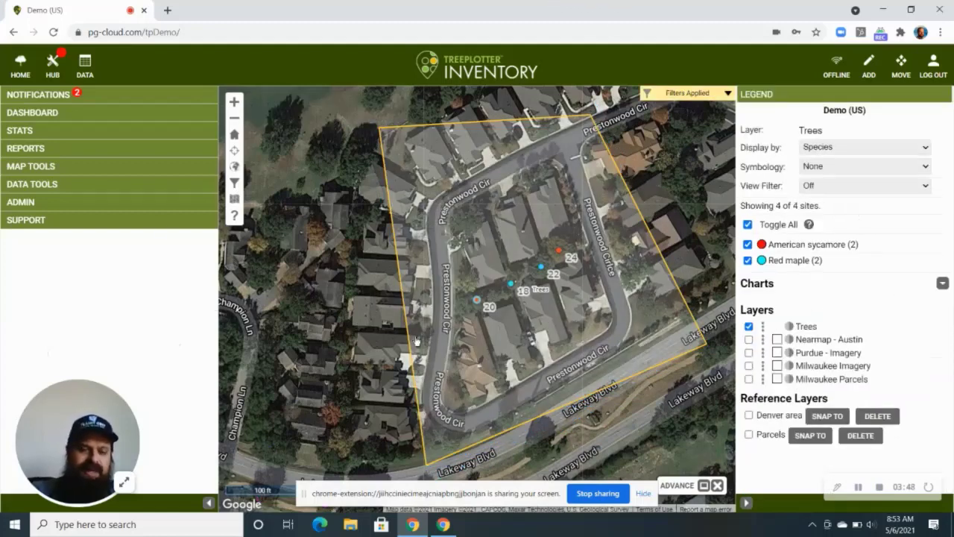
left_click(90, 170)
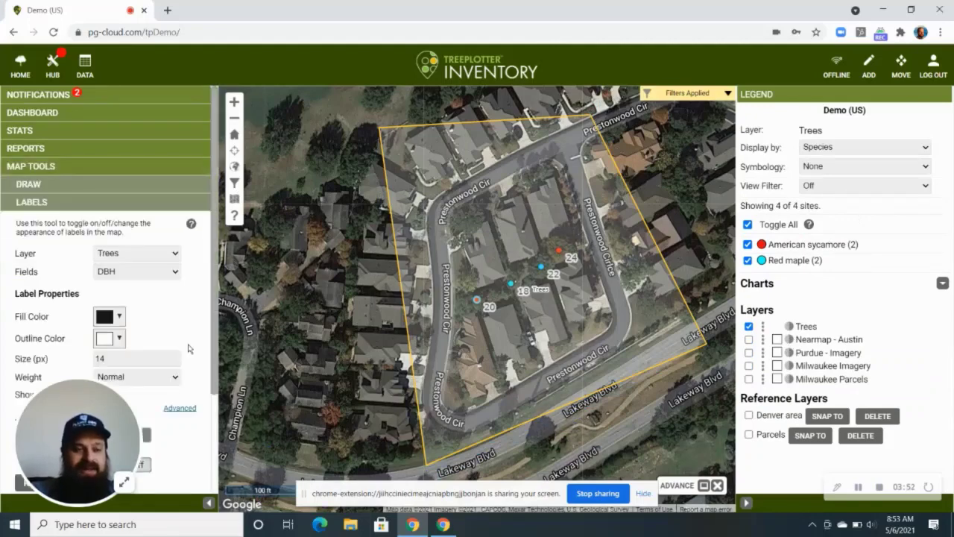
Print the map as a JPG titled 'HOA' with legend and scale included
scroll(188, 348, "down", 1)
scroll(188, 348, "down", 1)
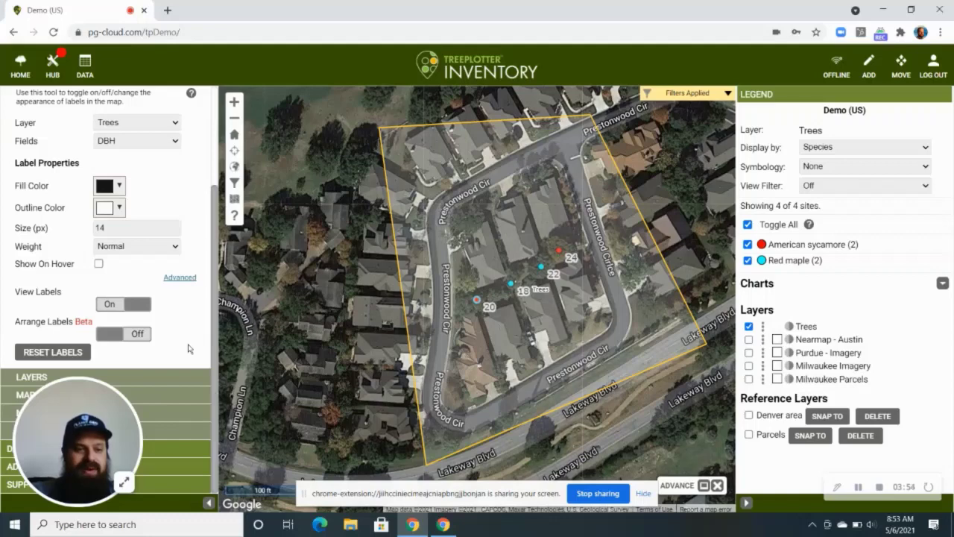
left_click(166, 436)
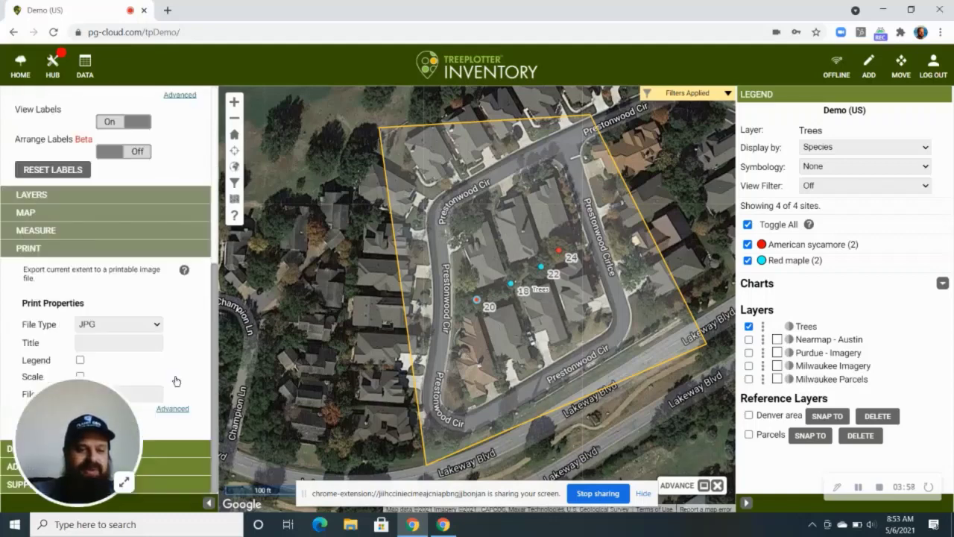
left_click(145, 337)
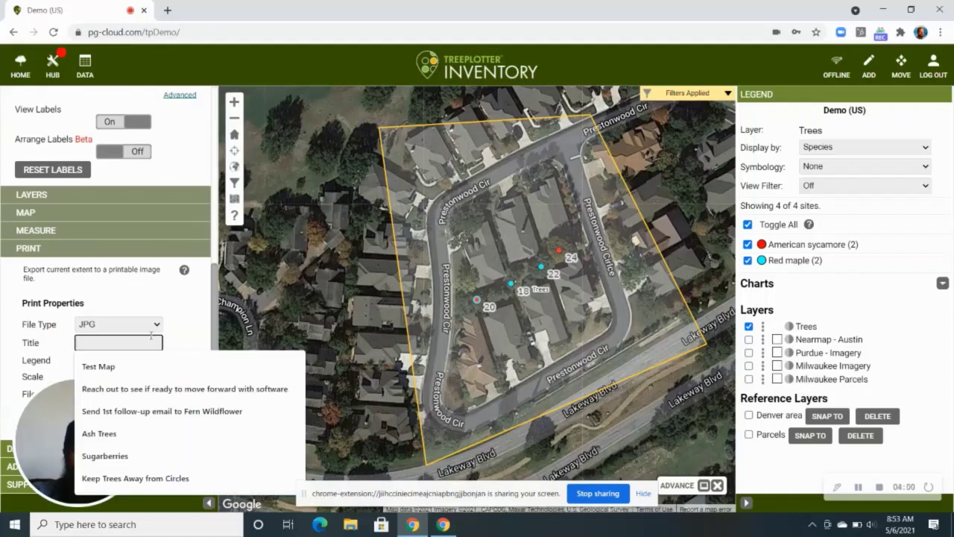
type("HOA")
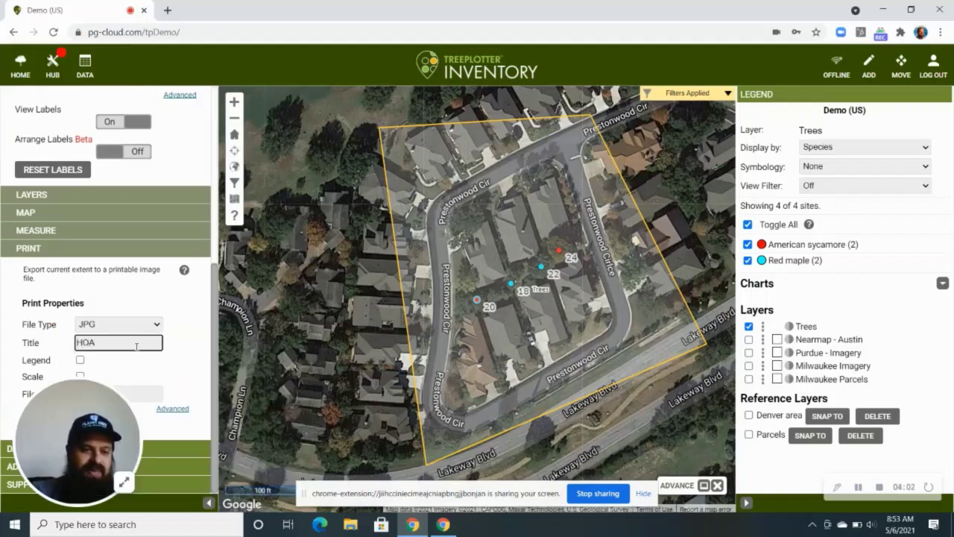
left_click(80, 360)
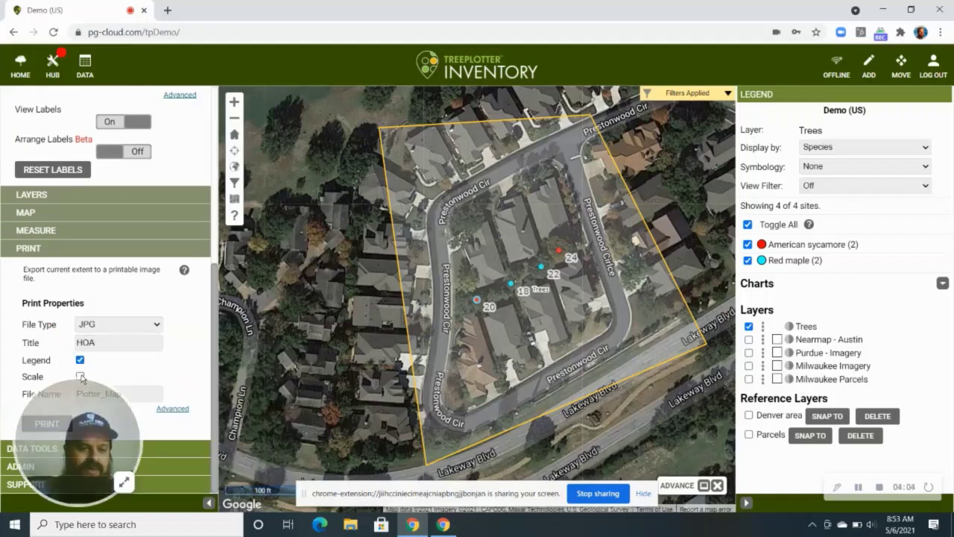
left_click(80, 376)
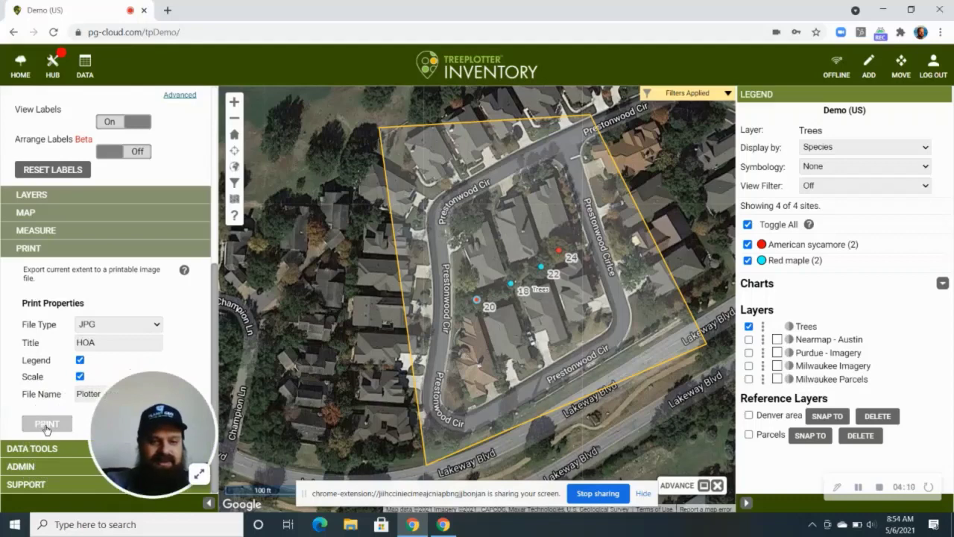
left_click(46, 423)
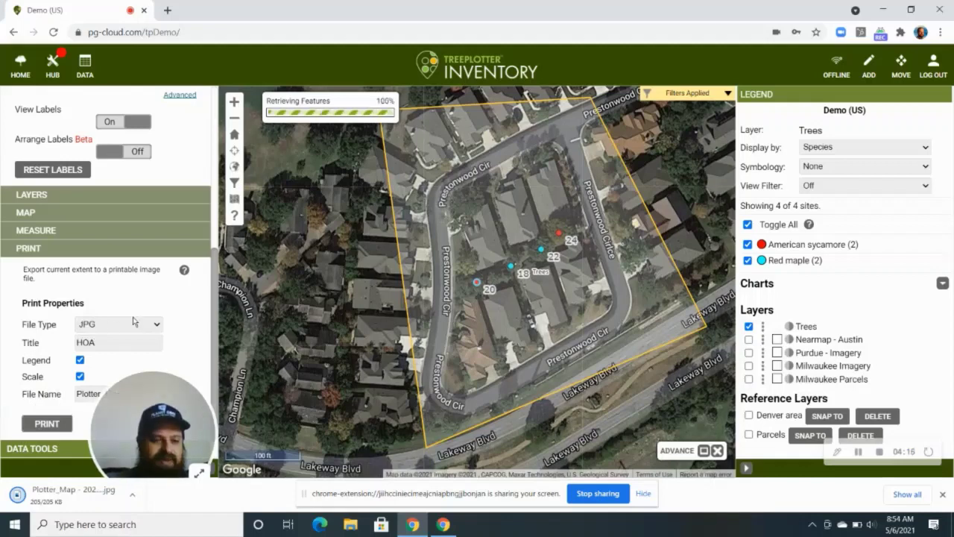
Keep JPG as the file type and open the downloaded Plotter_Map image
left_click(136, 322)
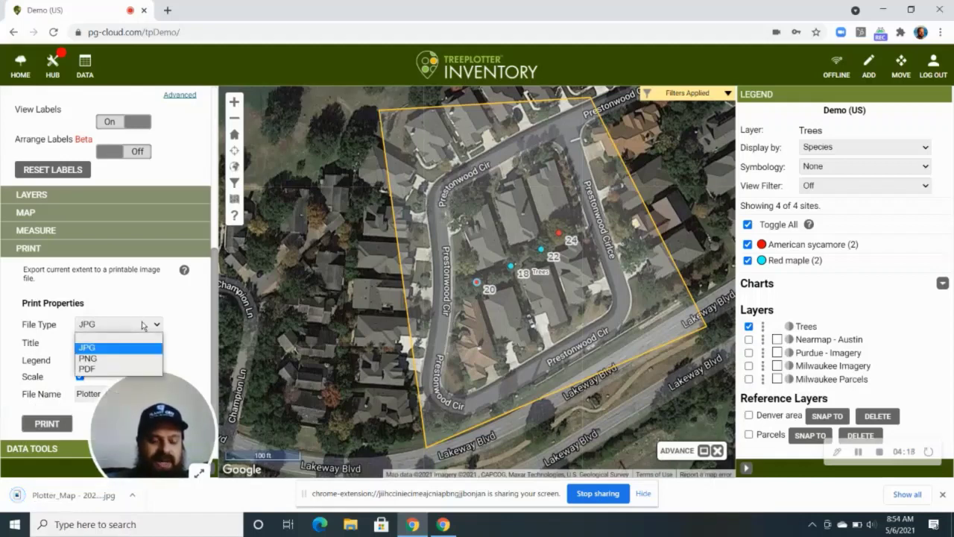
left_click(144, 325)
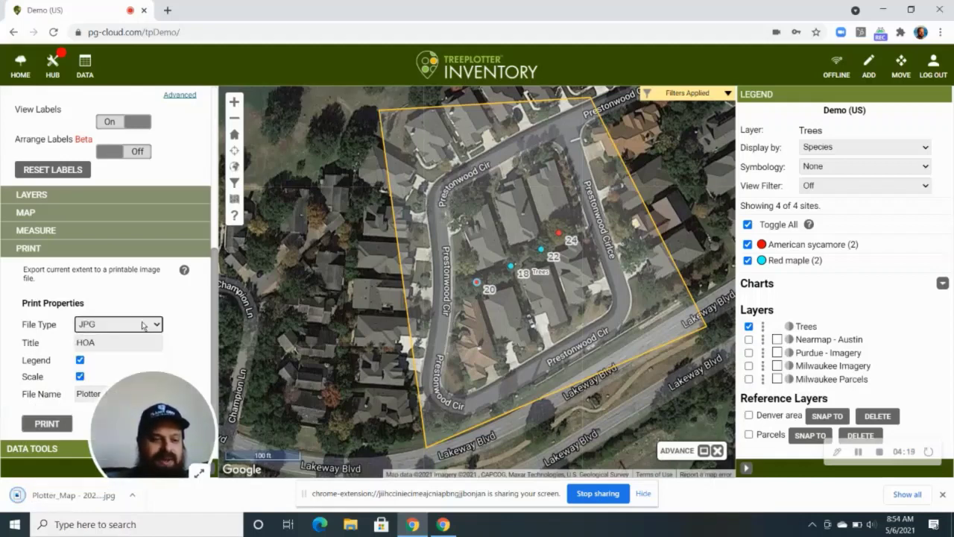
left_click(95, 502)
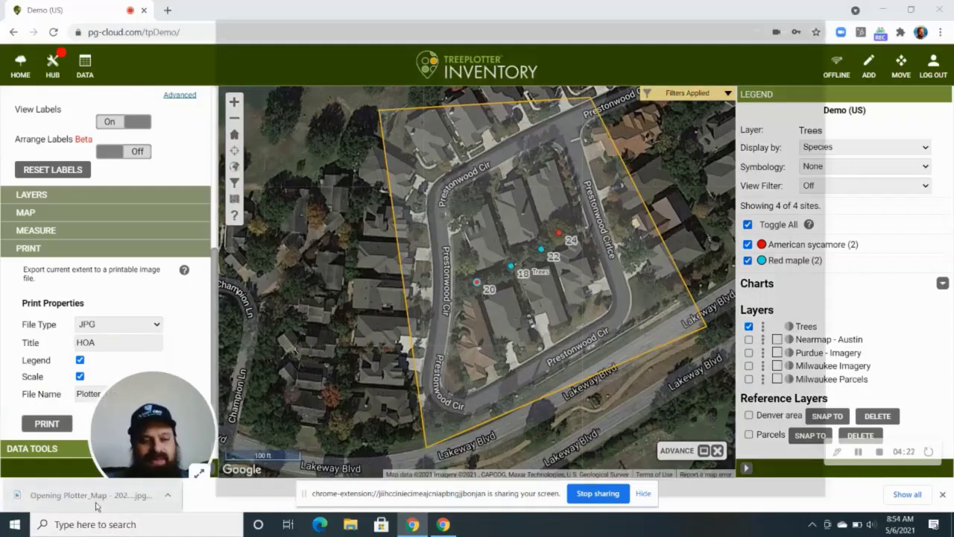